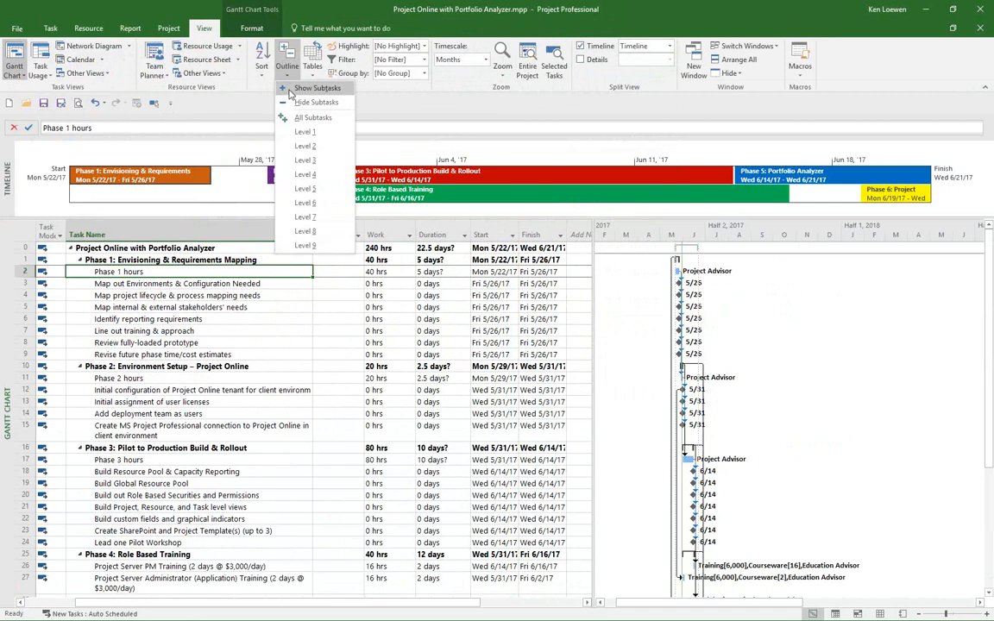
Step: Collapse the task outline to Level 1 and fit the entire project in the Gantt chart
{"action": "left_click", "coordinate": [302, 163]}
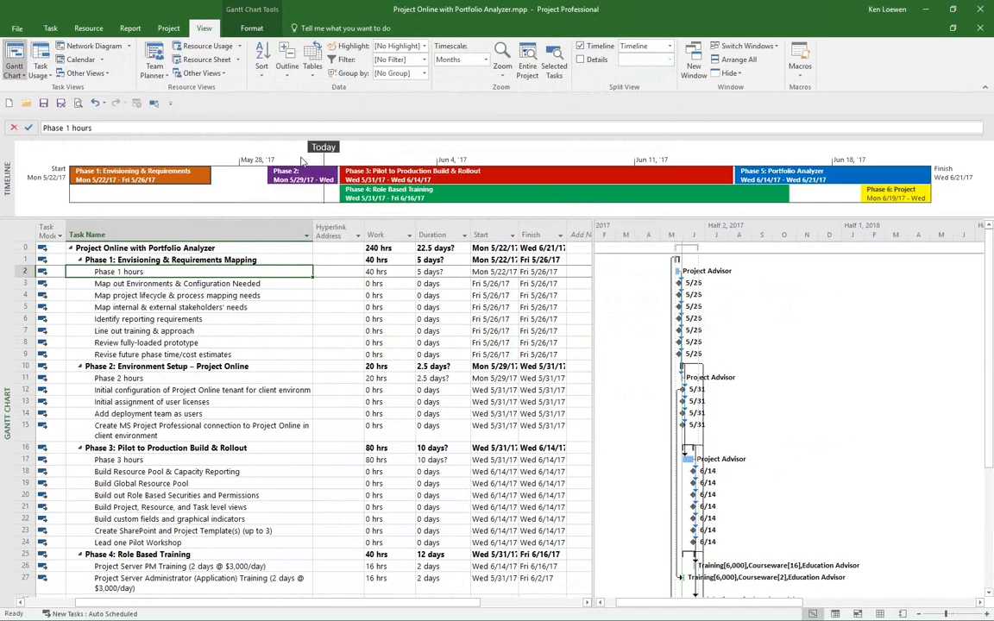
{"action": "left_click", "coordinate": [287, 73]}
{"action": "left_click", "coordinate": [304, 147]}
{"action": "left_click", "coordinate": [284, 71]}
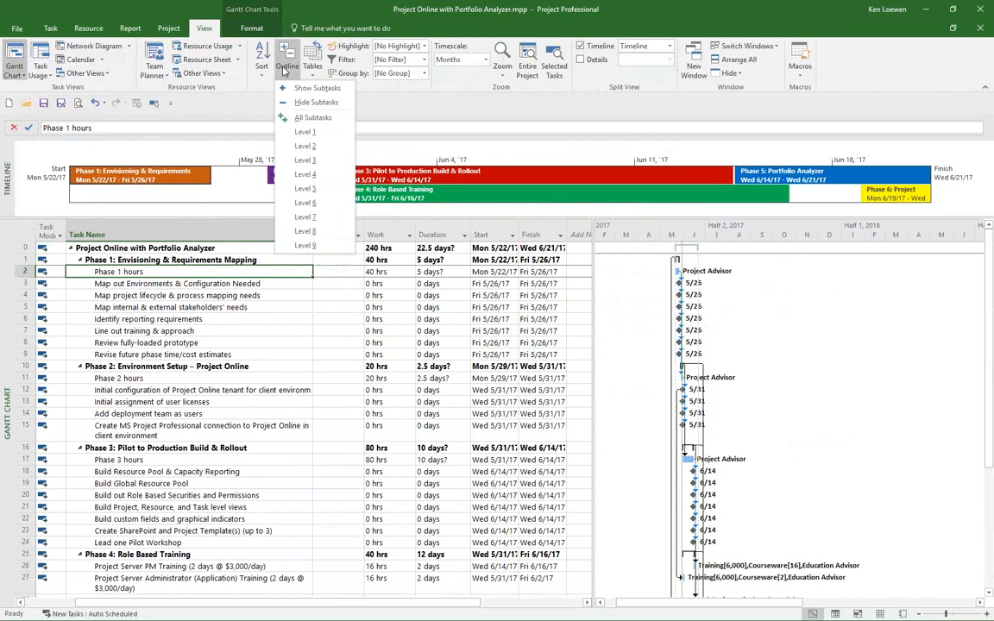
{"action": "left_click", "coordinate": [301, 147]}
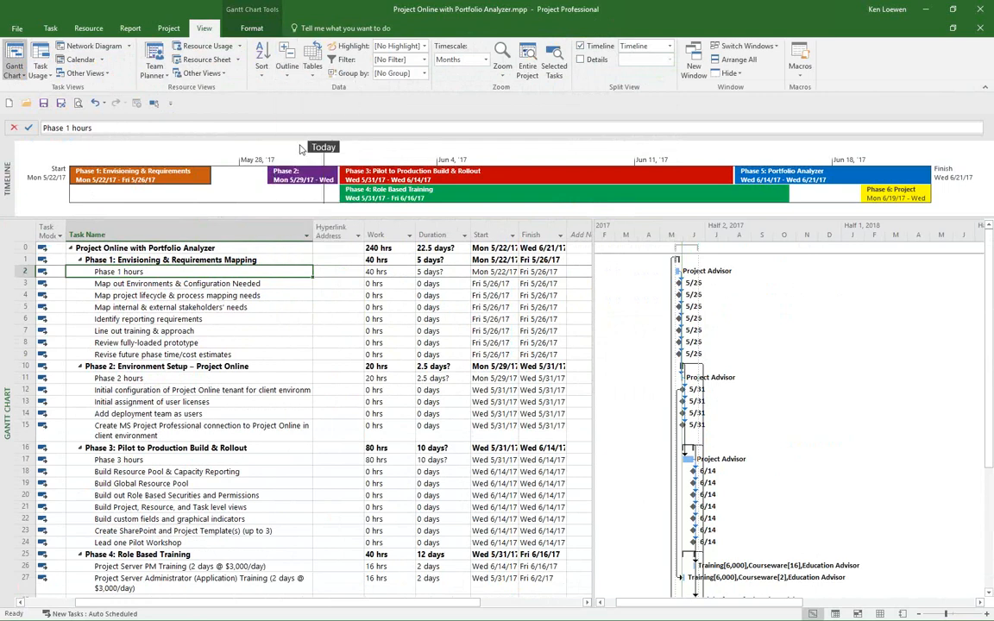
{"action": "left_click", "coordinate": [286, 71]}
{"action": "left_click", "coordinate": [294, 131]}
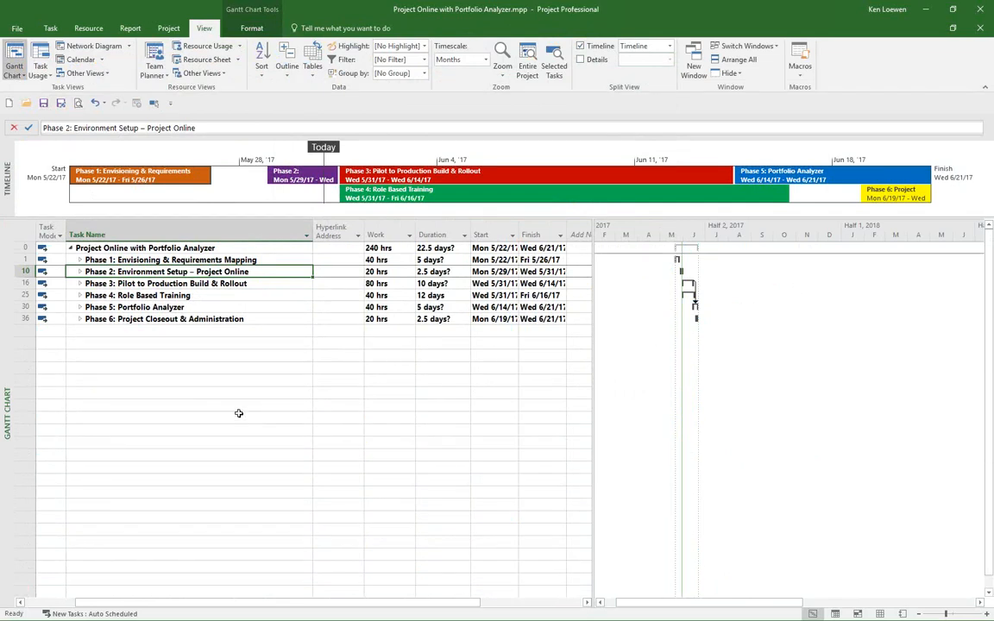
{"action": "left_click", "coordinate": [525, 62]}
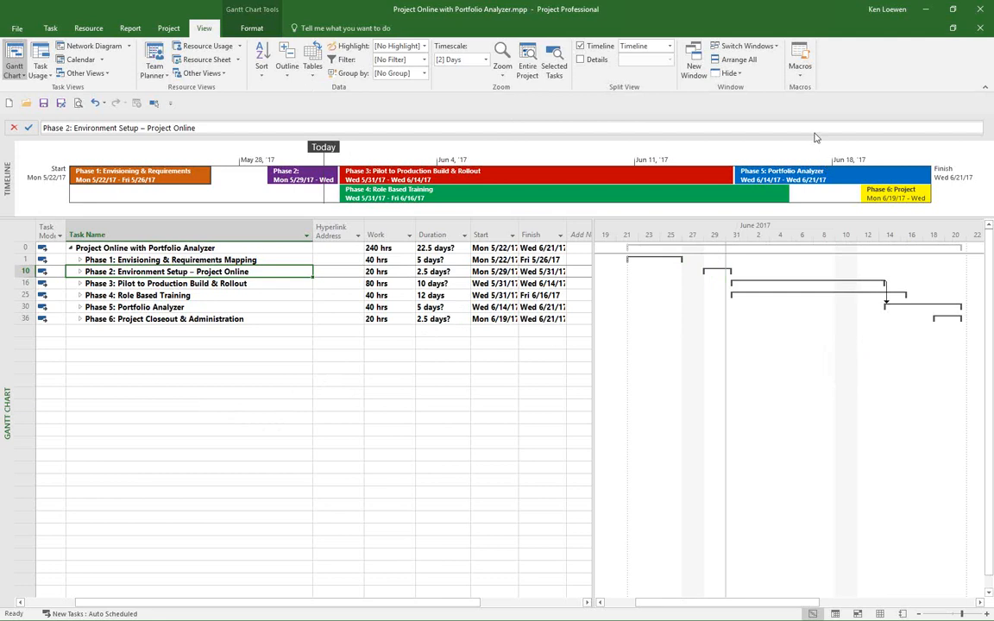
Step: Close the project file and switch to Visio
{"action": "left_click", "coordinate": [983, 8]}
{"action": "left_click", "coordinate": [452, 316]}
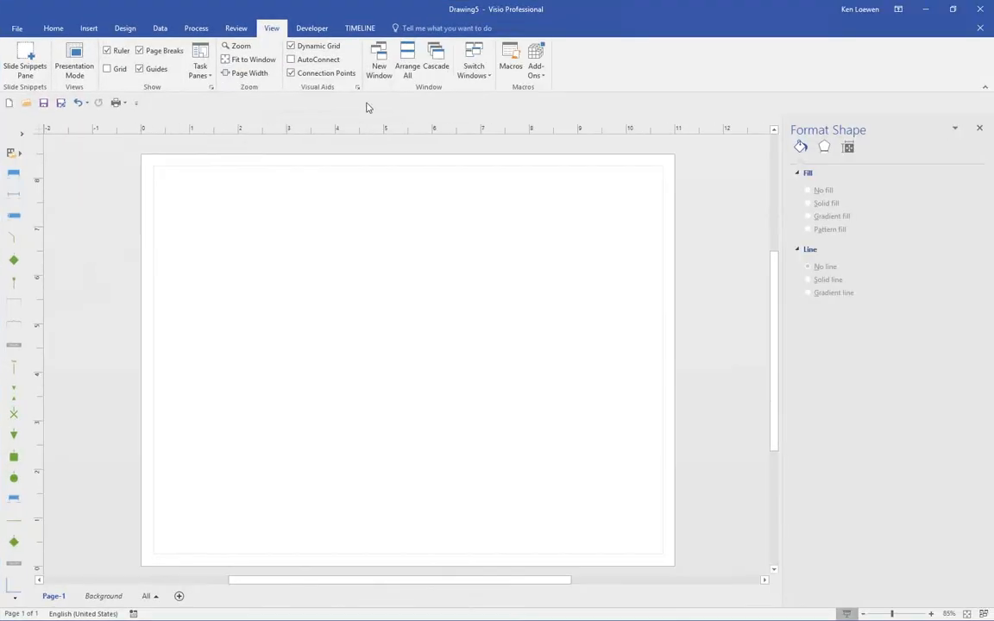
Step: Search the new-drawing templates for "schedule" and browse the matching scheduling templates and partner content
{"action": "left_click", "coordinate": [16, 29]}
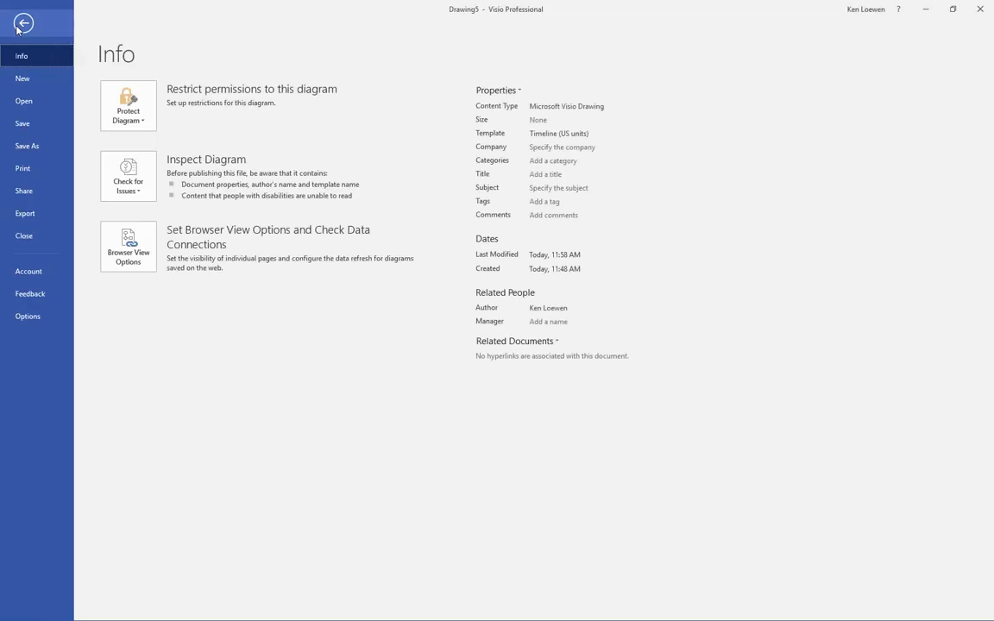
{"action": "left_click", "coordinate": [23, 78]}
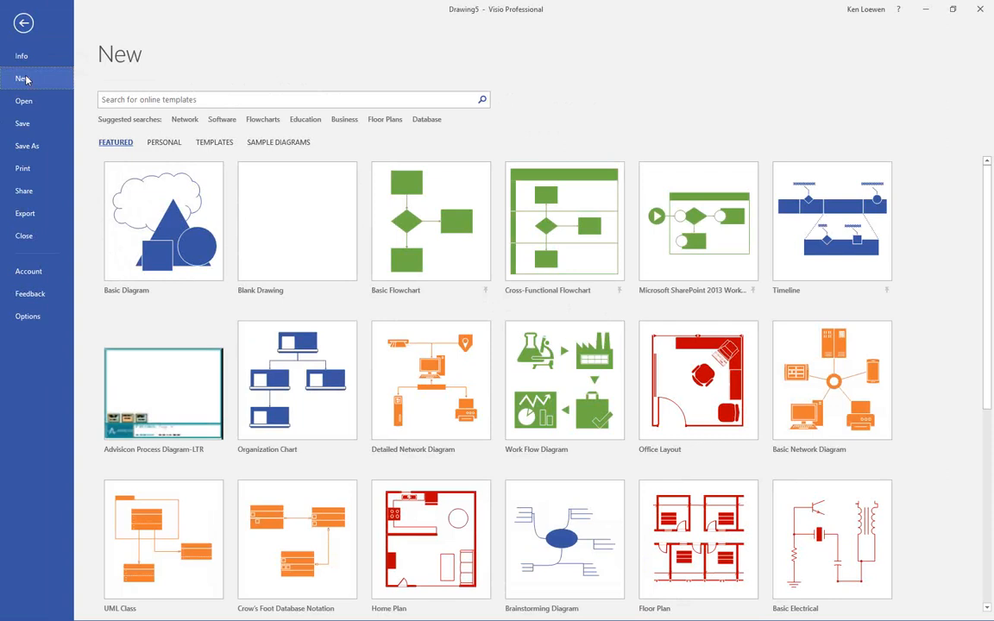
{"action": "left_click", "coordinate": [138, 99]}
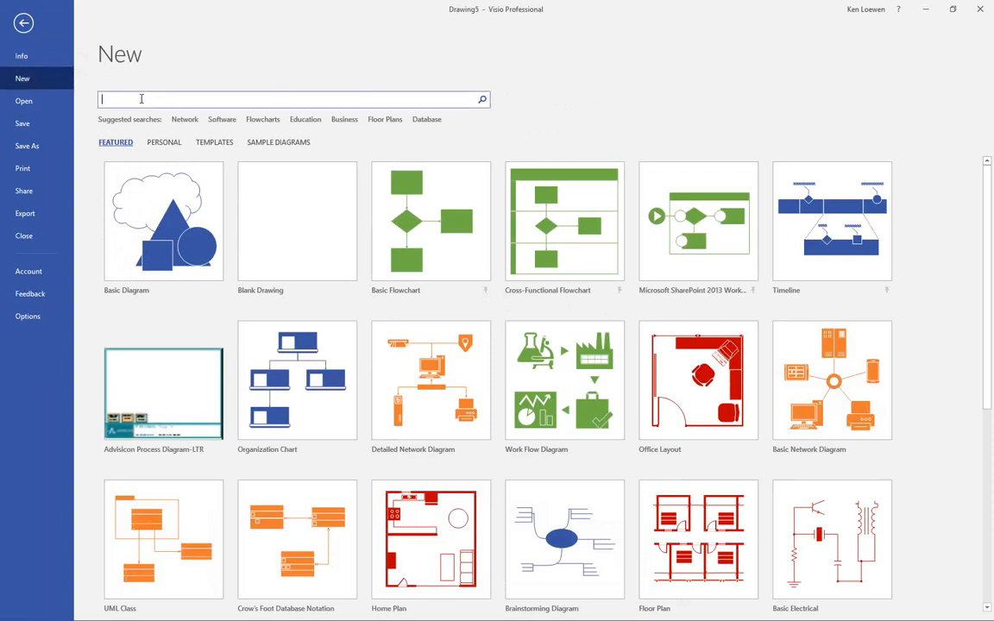
{"action": "type", "text": "schedule"}
{"action": "key", "text": "Return"}
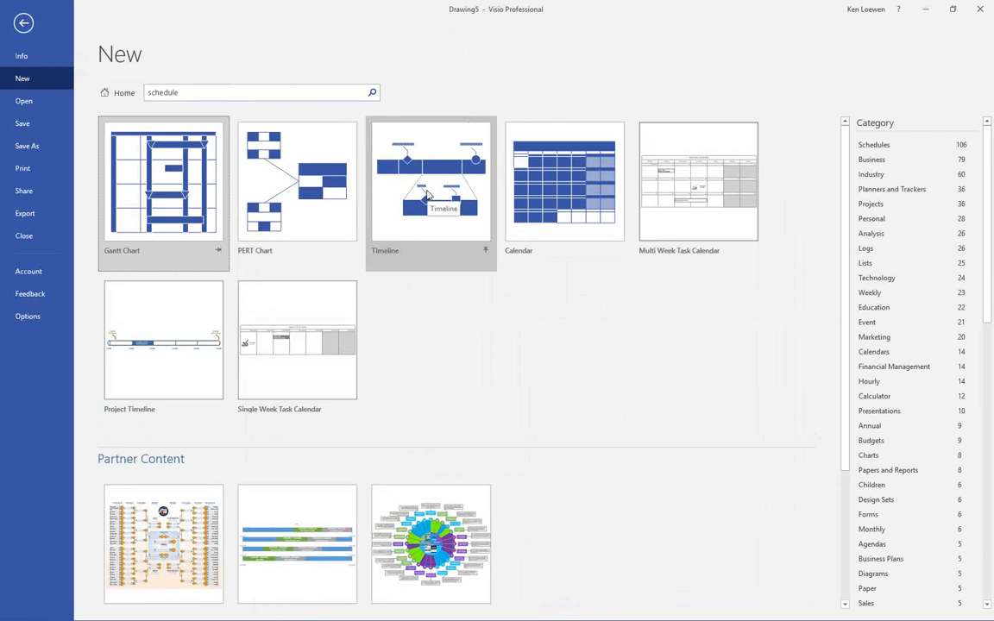
{"action": "scroll", "coordinate": [529, 332], "scroll_direction": "down", "scroll_amount": 2}
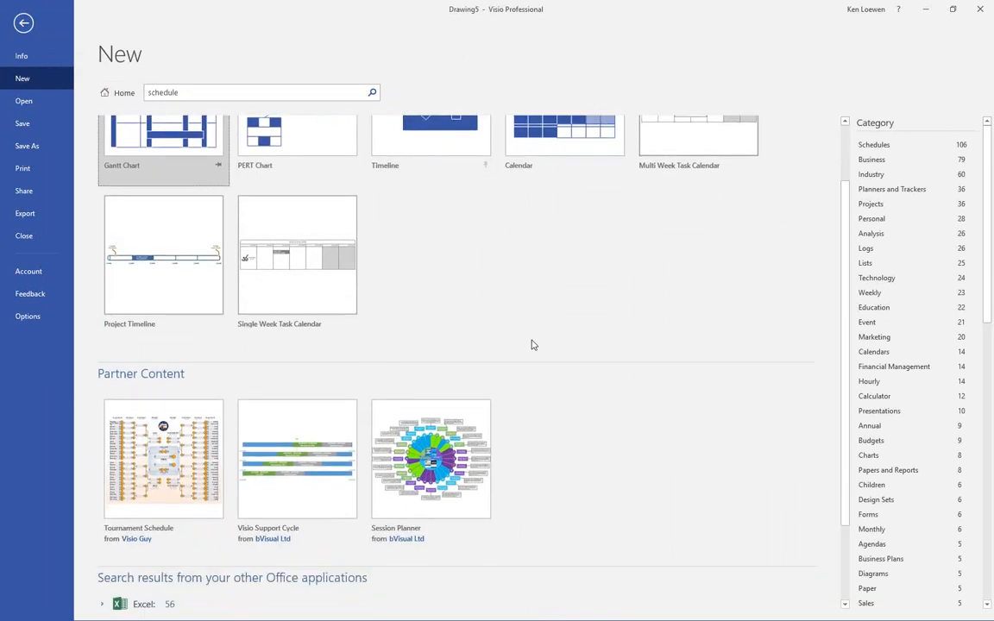
{"action": "scroll", "coordinate": [534, 371], "scroll_direction": "down", "scroll_amount": 2}
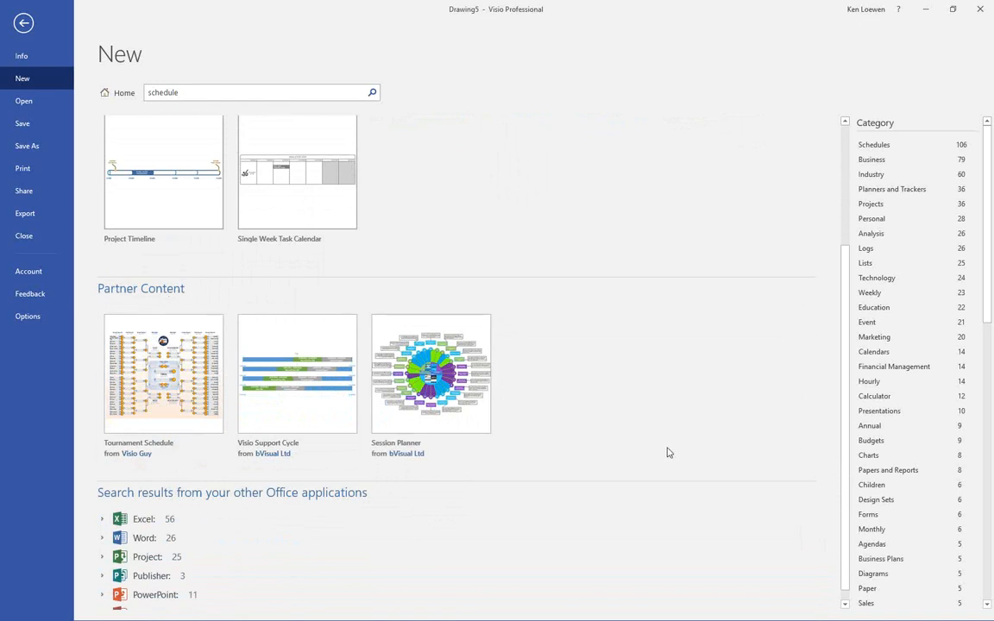
{"action": "scroll", "coordinate": [644, 452], "scroll_direction": "up", "scroll_amount": 3}
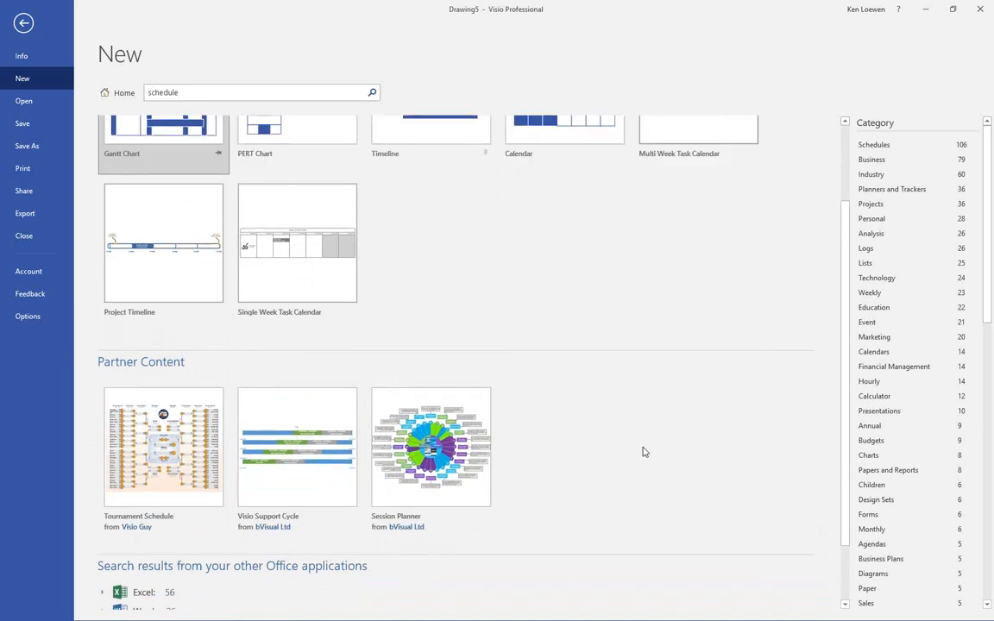
{"action": "scroll", "coordinate": [643, 445], "scroll_direction": "up", "scroll_amount": 1}
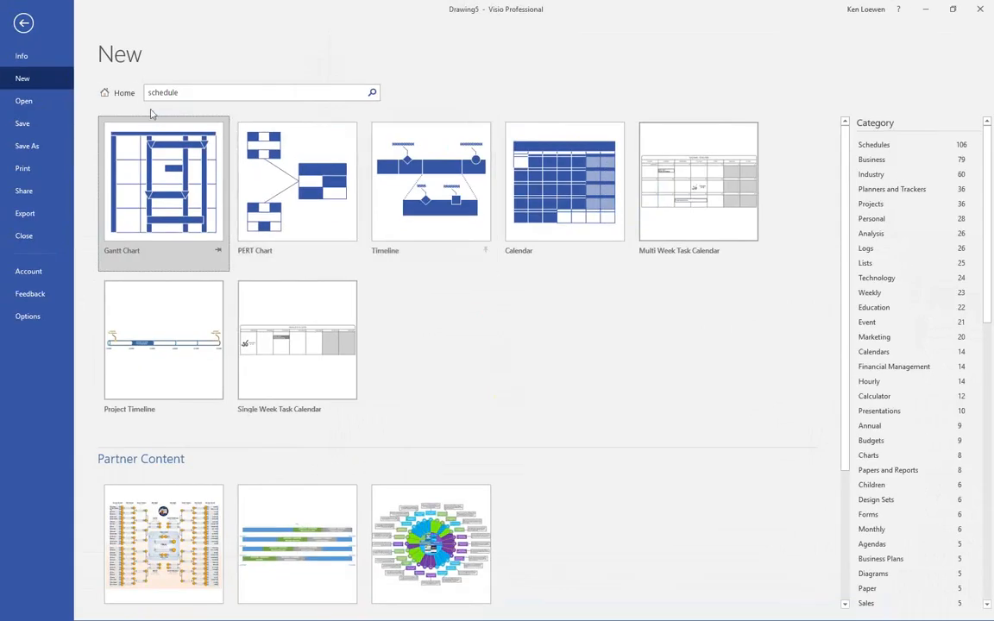
Step: Create a new drawing from the featured Timeline template in US Units
{"action": "left_click", "coordinate": [119, 93]}
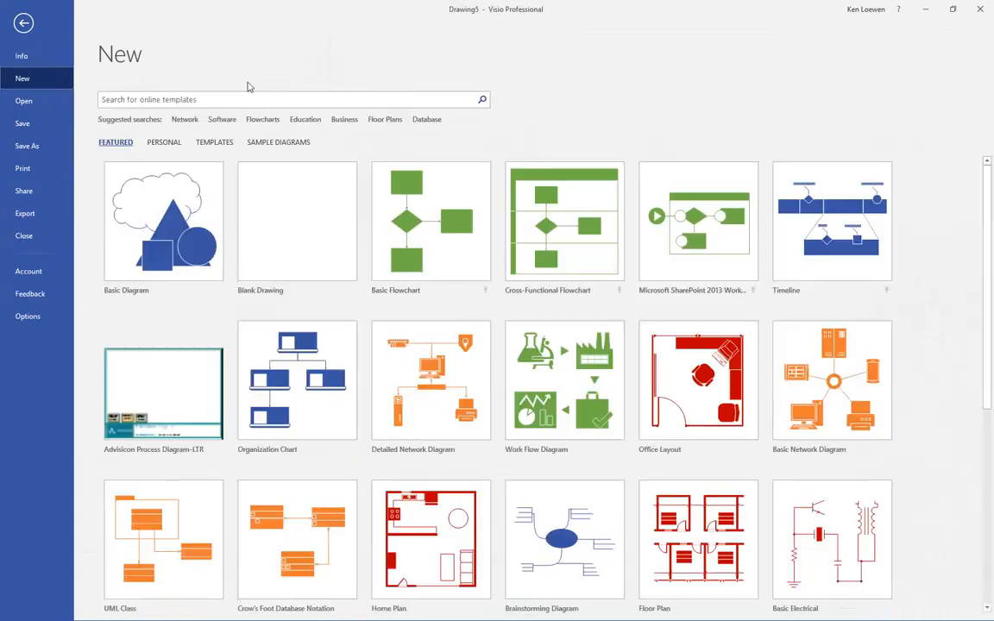
{"action": "left_click", "coordinate": [842, 227]}
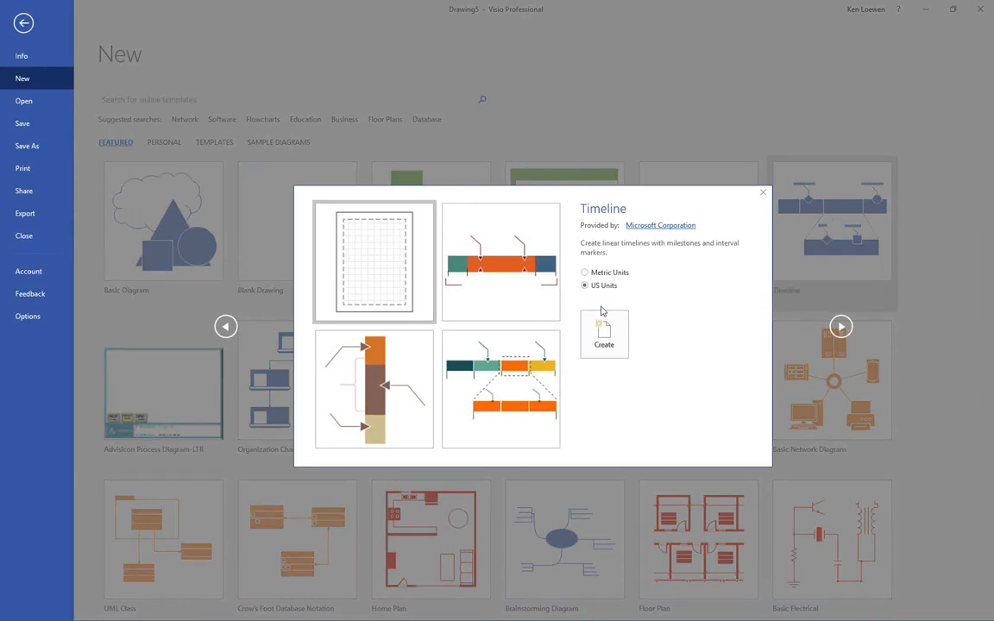
{"action": "left_click", "coordinate": [602, 331]}
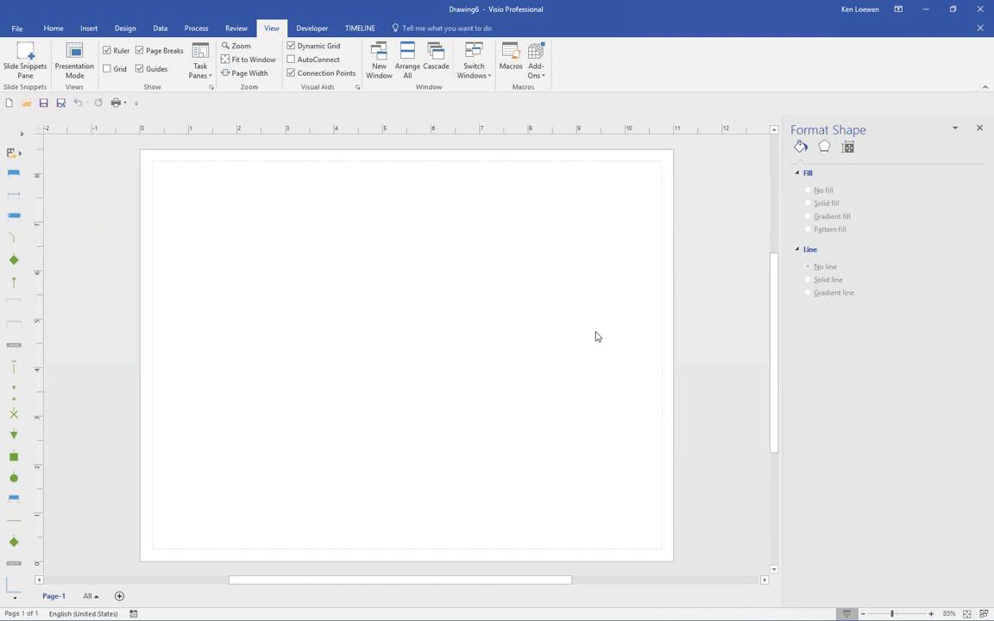
Step: Place a block timeline about 9 in long across the upper part of the page, reviewing its time format options without changing them
{"action": "left_click", "coordinate": [22, 133]}
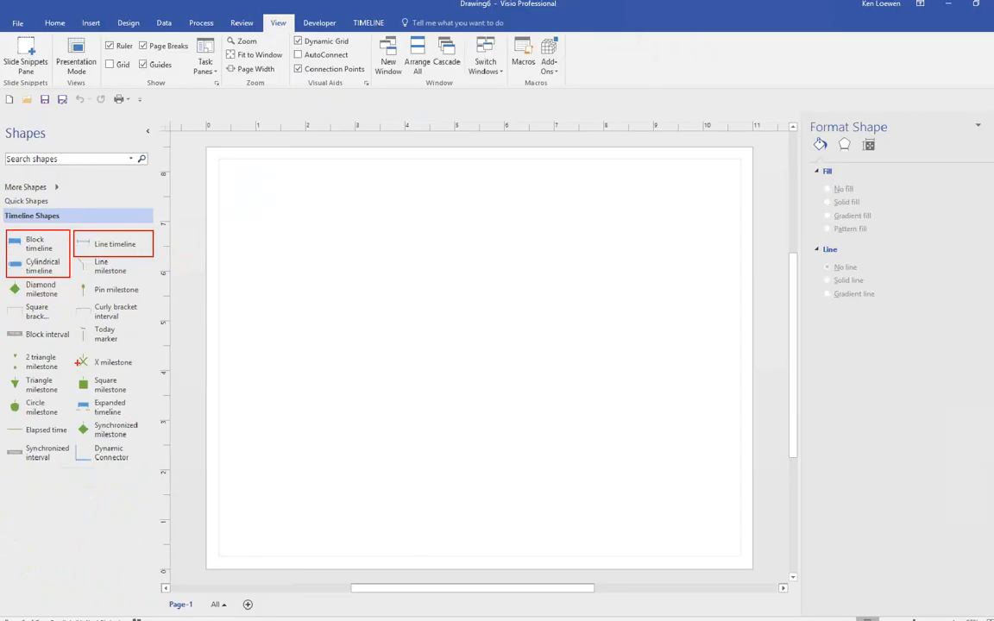
{"action": "left_click_drag", "start_coordinate": [23, 244], "coordinate": [473, 254]}
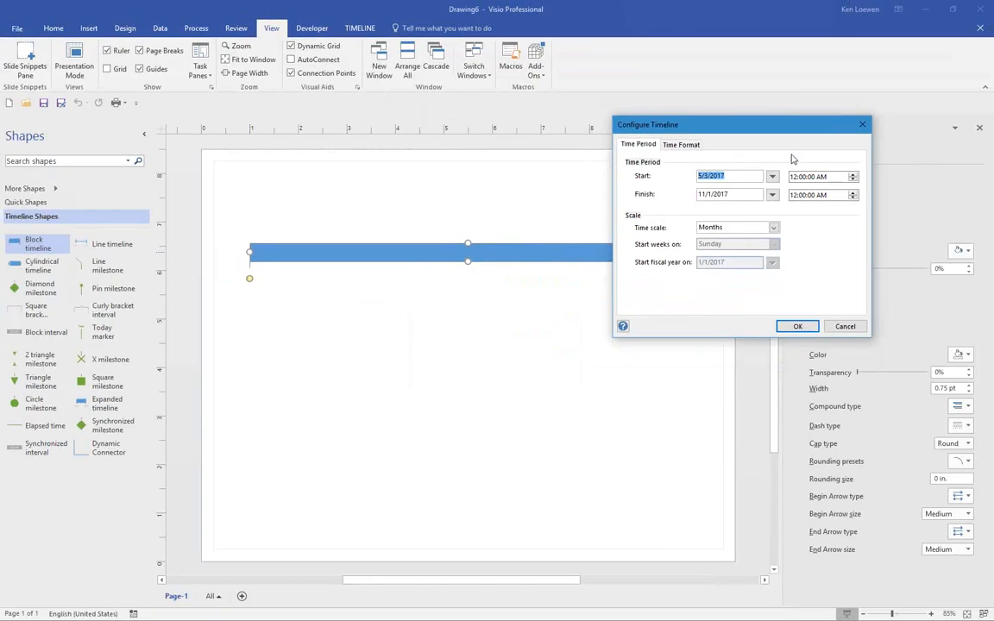
{"action": "left_click", "coordinate": [681, 144]}
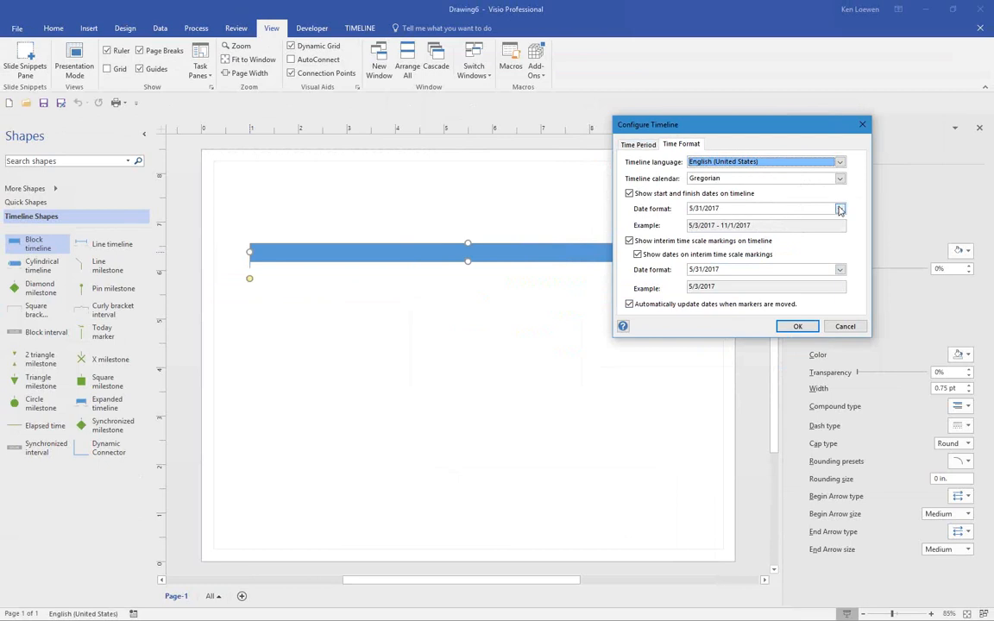
{"action": "left_click", "coordinate": [757, 207]}
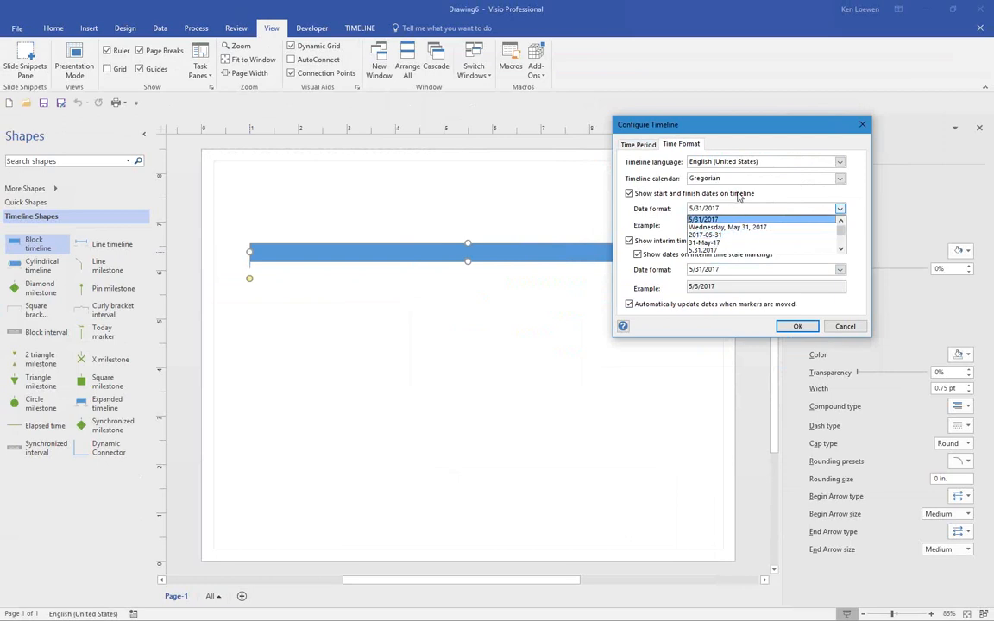
{"action": "left_click", "coordinate": [843, 327]}
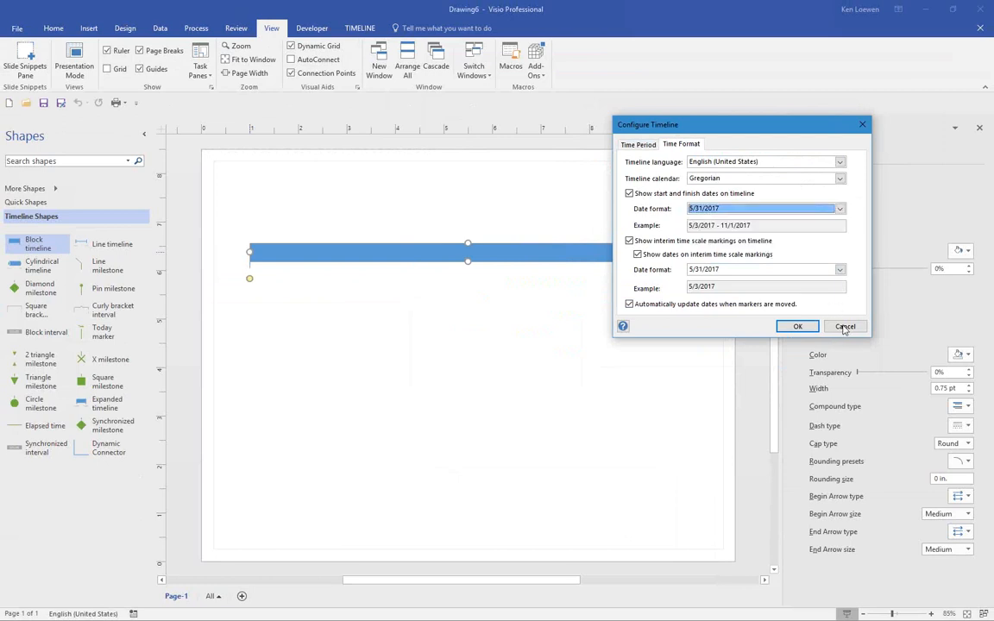
{"action": "left_click", "coordinate": [834, 325]}
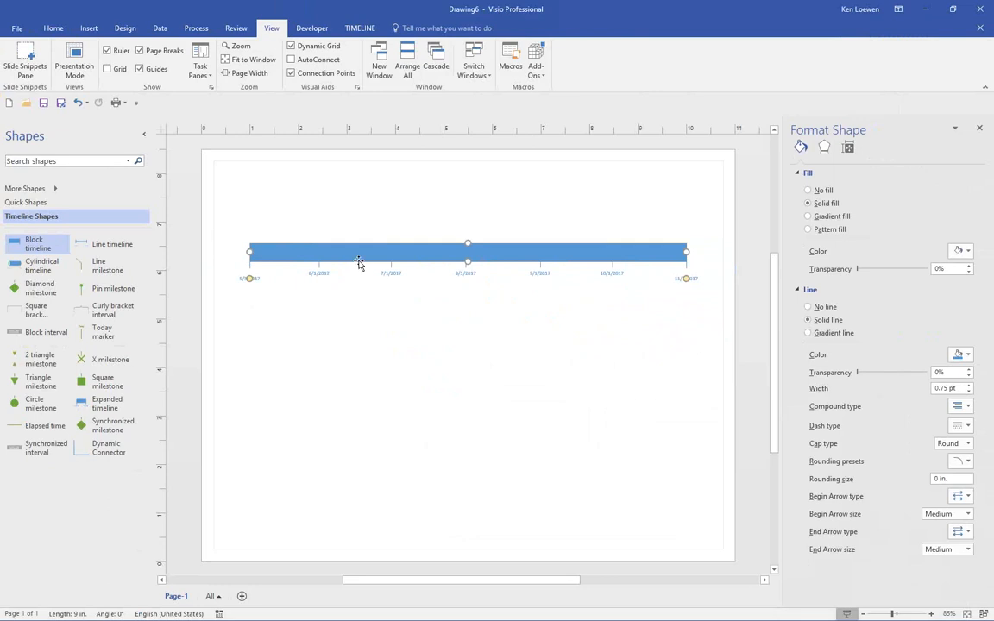
Step: Configure the block timeline to finish on 9/1/2017
{"action": "left_click", "coordinate": [360, 30]}
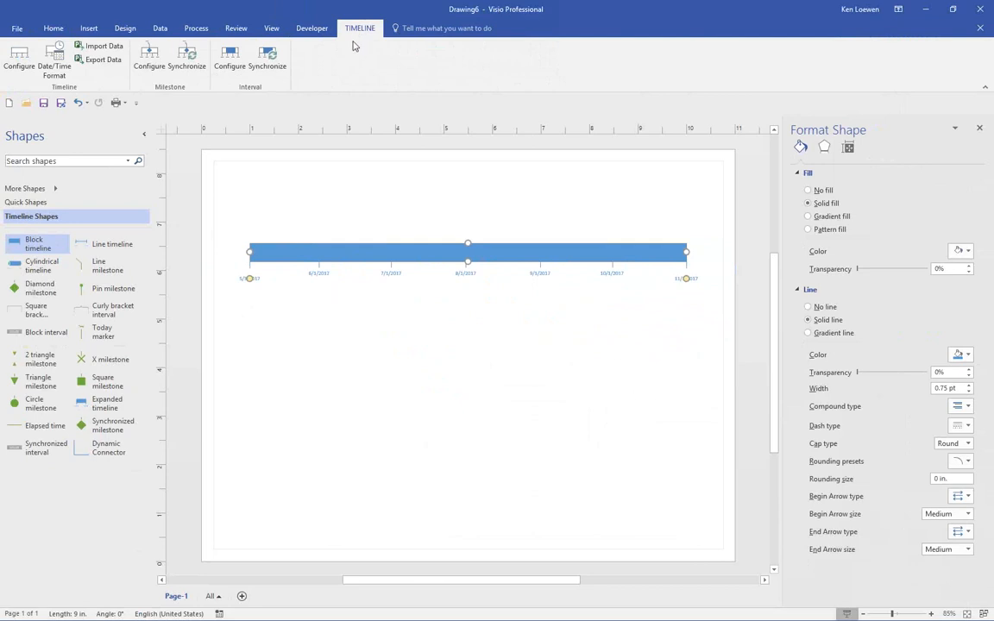
{"action": "left_click", "coordinate": [17, 62]}
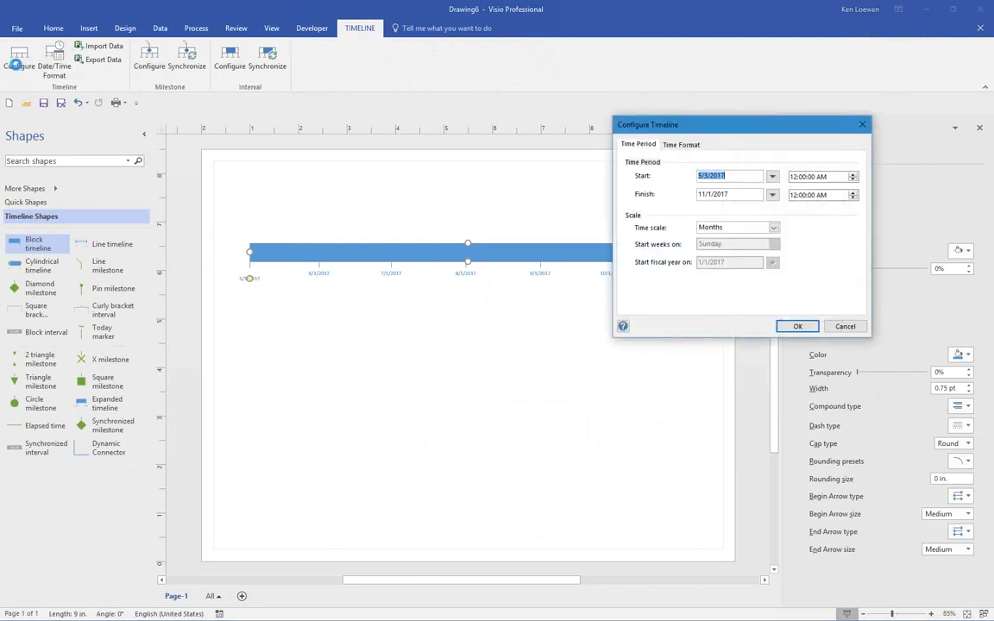
{"action": "left_click", "coordinate": [772, 195]}
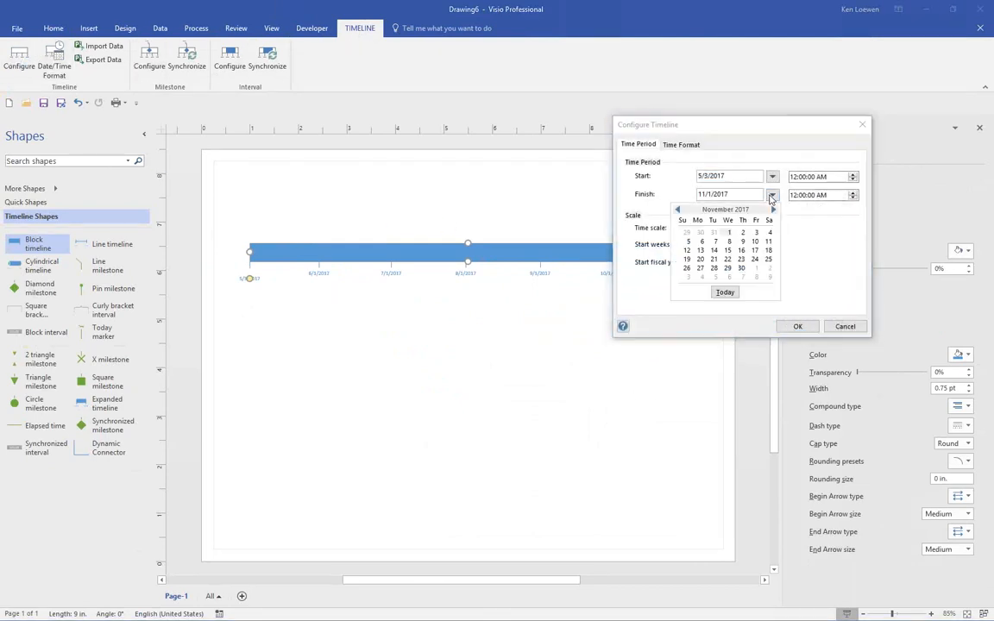
{"action": "left_click", "coordinate": [678, 210]}
{"action": "left_click", "coordinate": [678, 210]}
{"action": "left_click", "coordinate": [756, 232]}
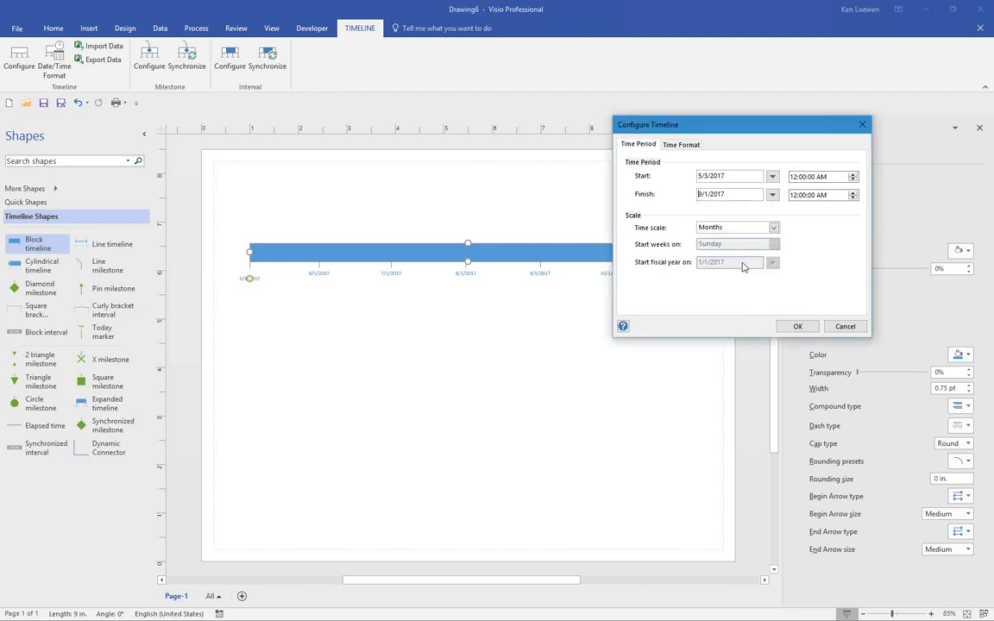
{"action": "left_click", "coordinate": [795, 326]}
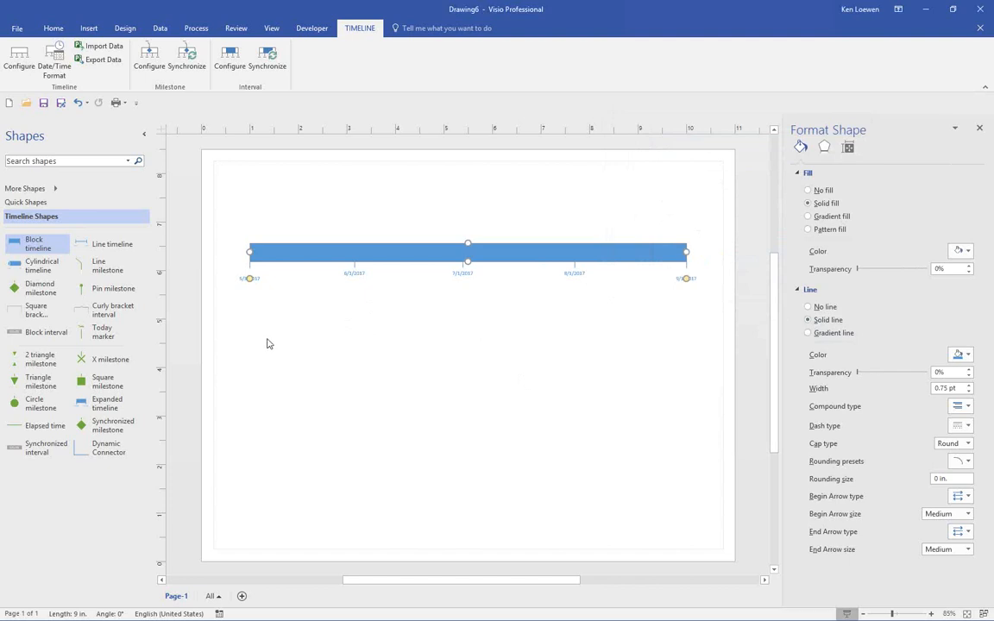
Step: Add a block interval to the block timeline running from 5/15/2017 to 6/16/2017, described as "Planning Phase"
{"action": "left_click_drag", "start_coordinate": [37, 337], "coordinate": [355, 256]}
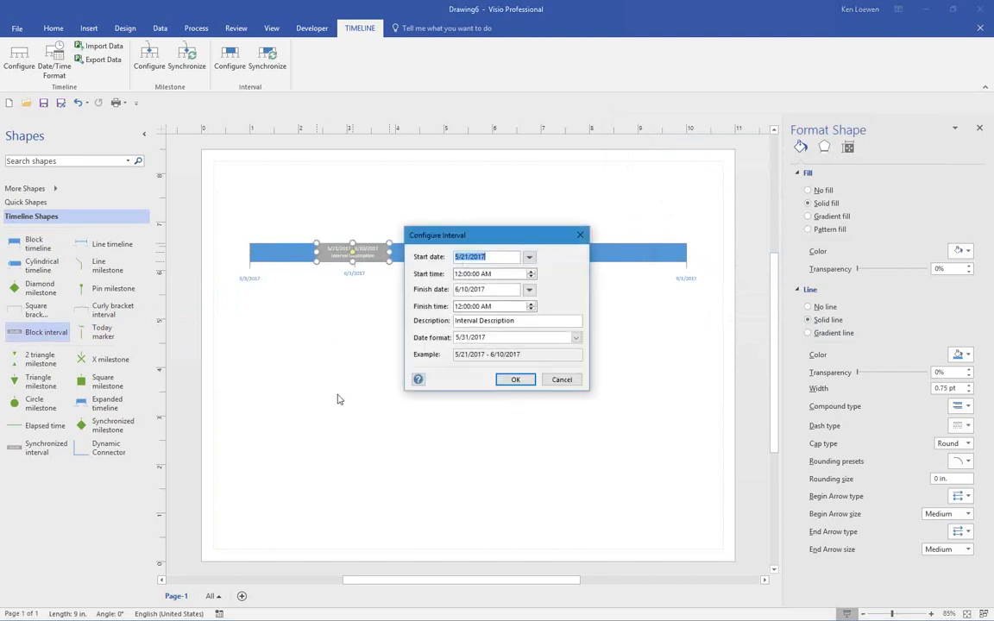
{"action": "left_click", "coordinate": [529, 257]}
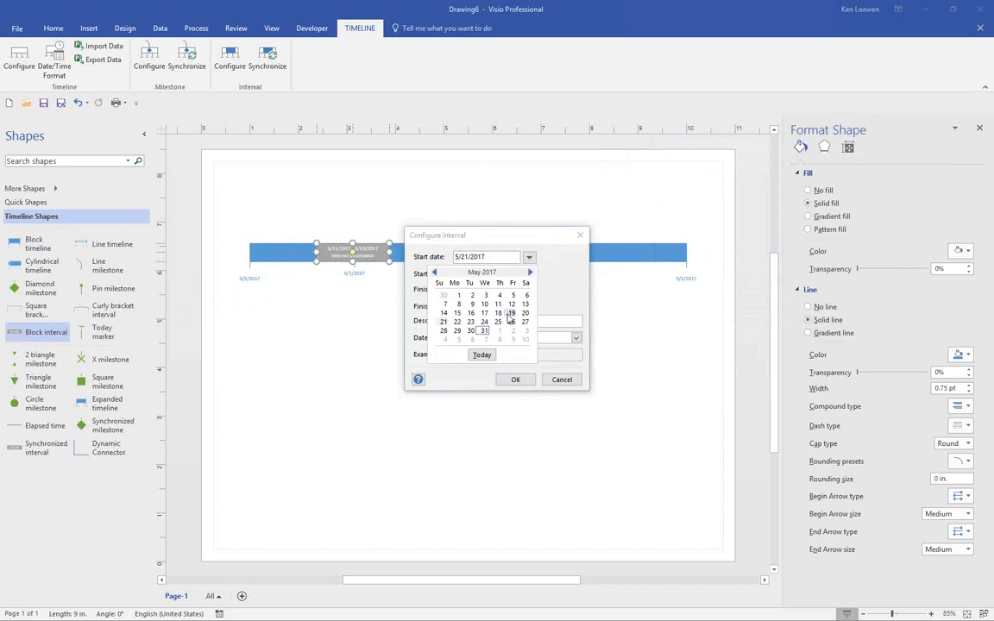
{"action": "left_click", "coordinate": [457, 313]}
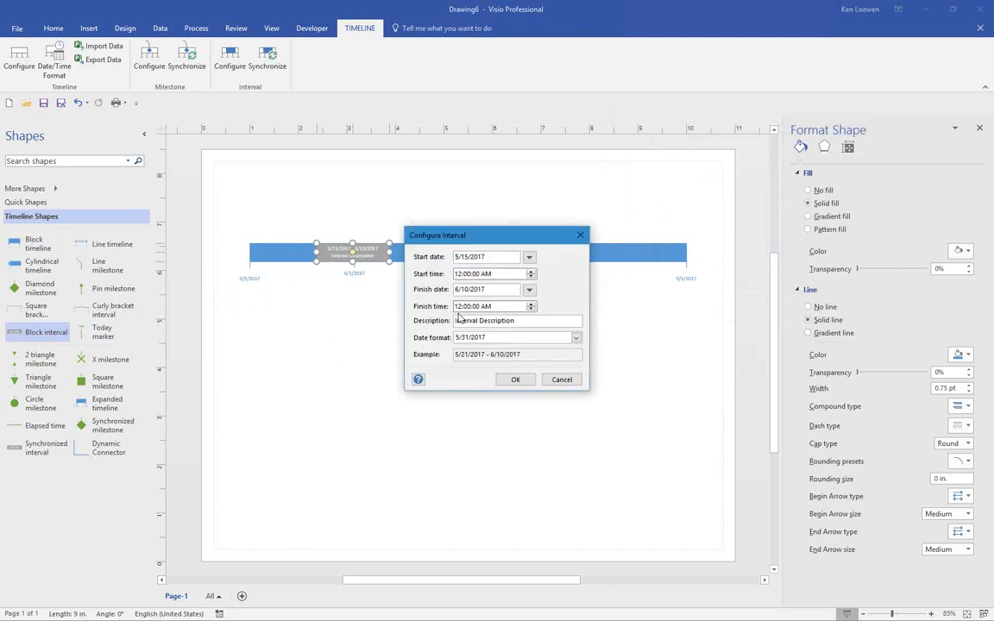
{"action": "left_click", "coordinate": [529, 290]}
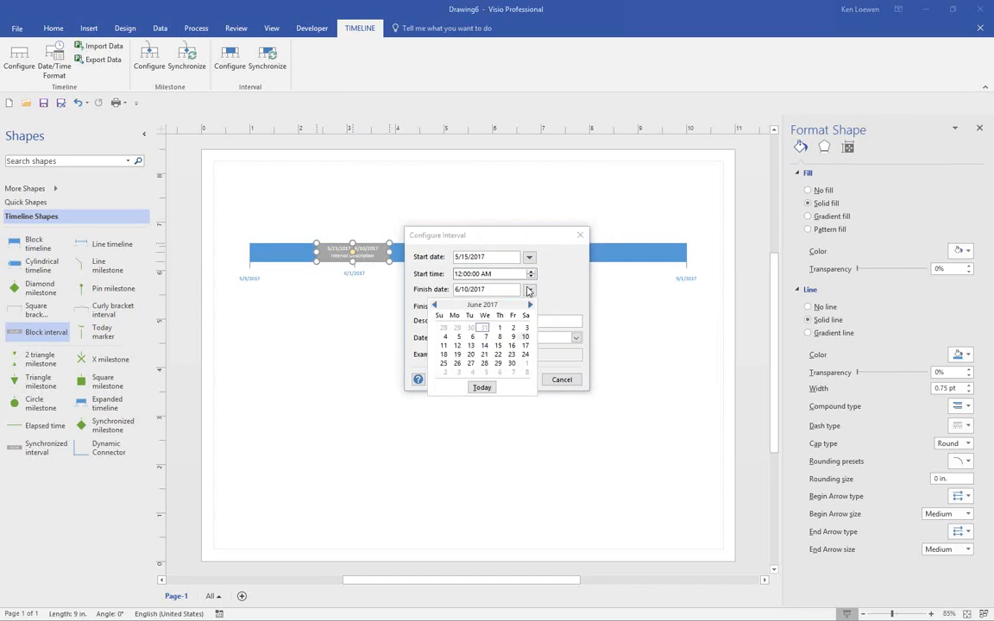
{"action": "left_click", "coordinate": [511, 345]}
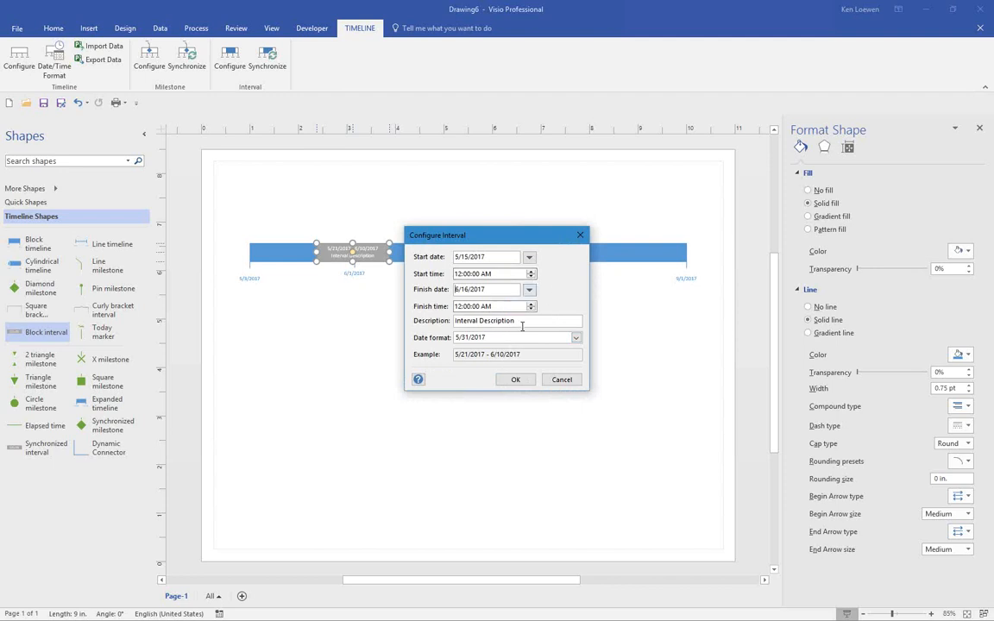
{"action": "left_click_drag", "start_coordinate": [522, 324], "coordinate": [450, 324]}
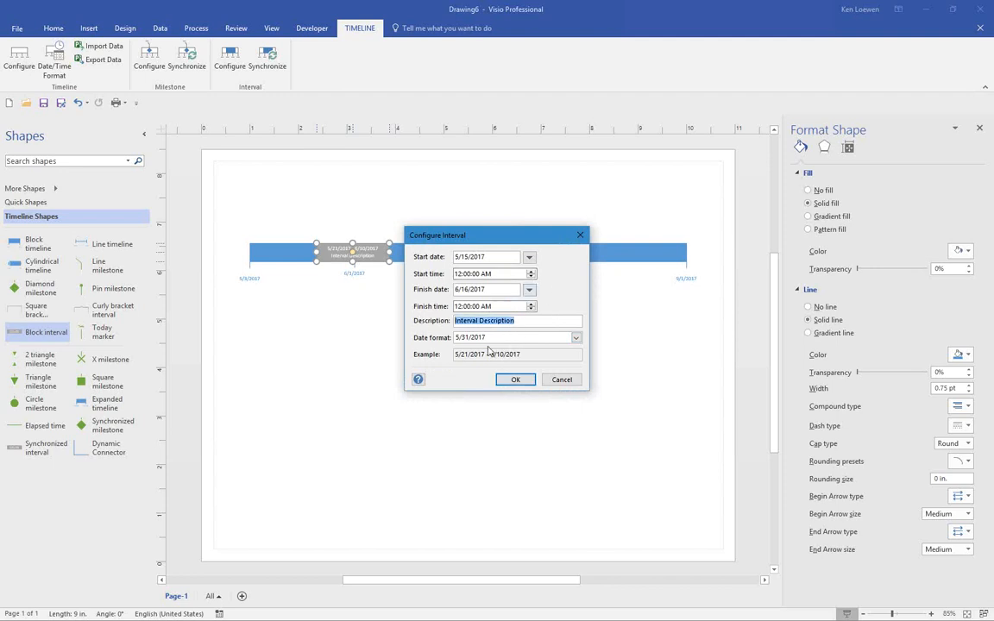
{"action": "type", "text": "Planning Phase"}
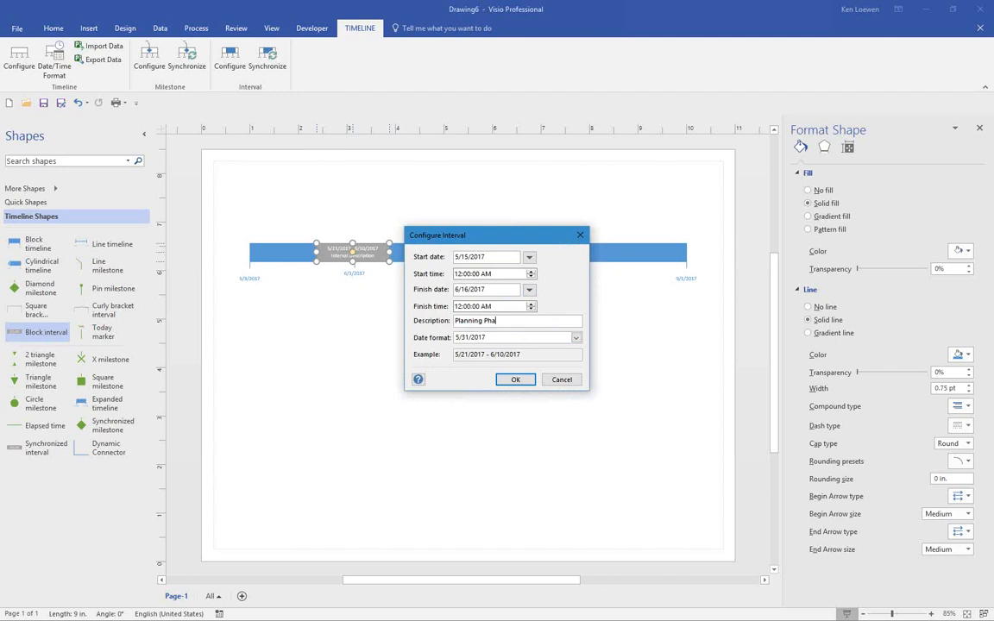
{"action": "left_click", "coordinate": [514, 380]}
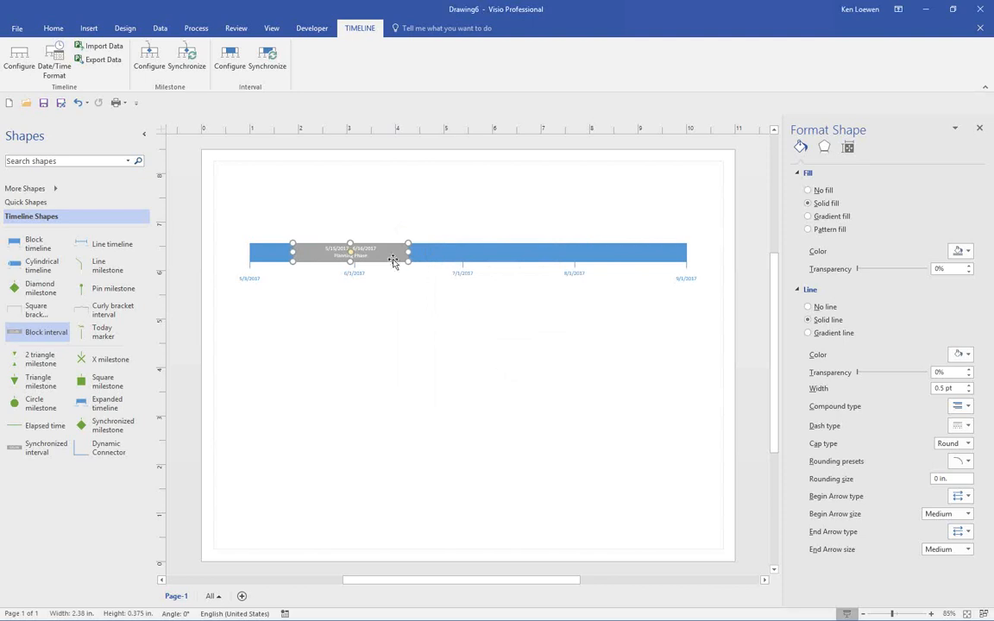
Step: Format the Planning Phase interval with a standard orange fill and black text
{"action": "left_click", "coordinate": [53, 28]}
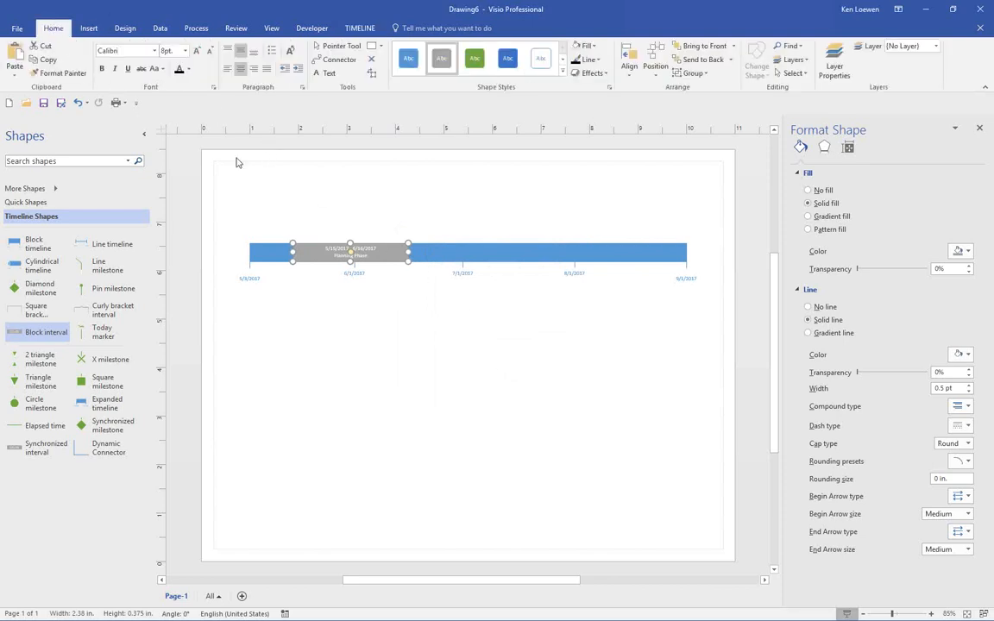
{"action": "left_click", "coordinate": [577, 46]}
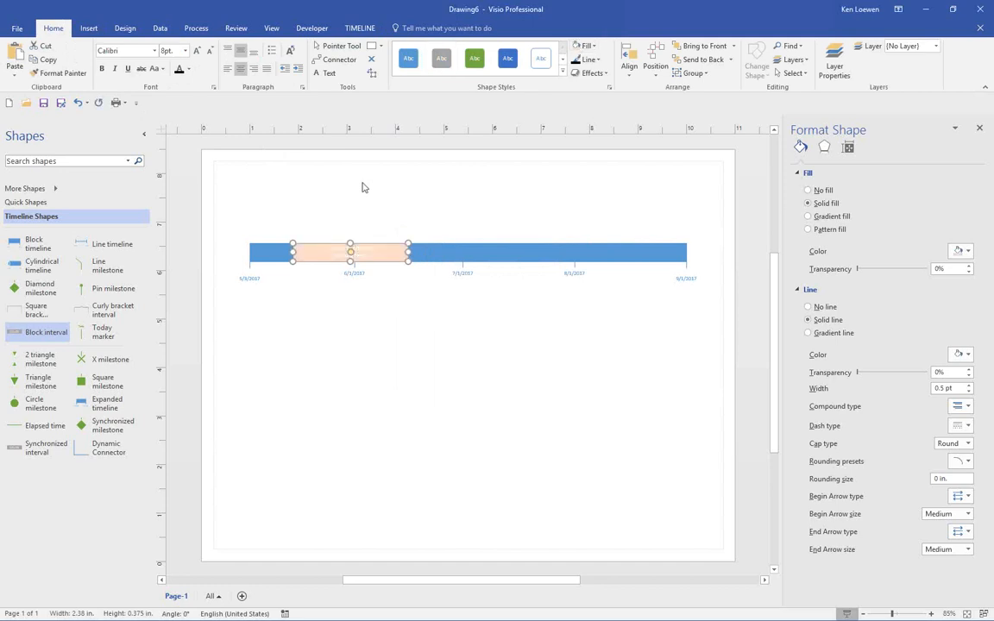
{"action": "left_click", "coordinate": [179, 69]}
{"action": "left_click", "coordinate": [589, 48]}
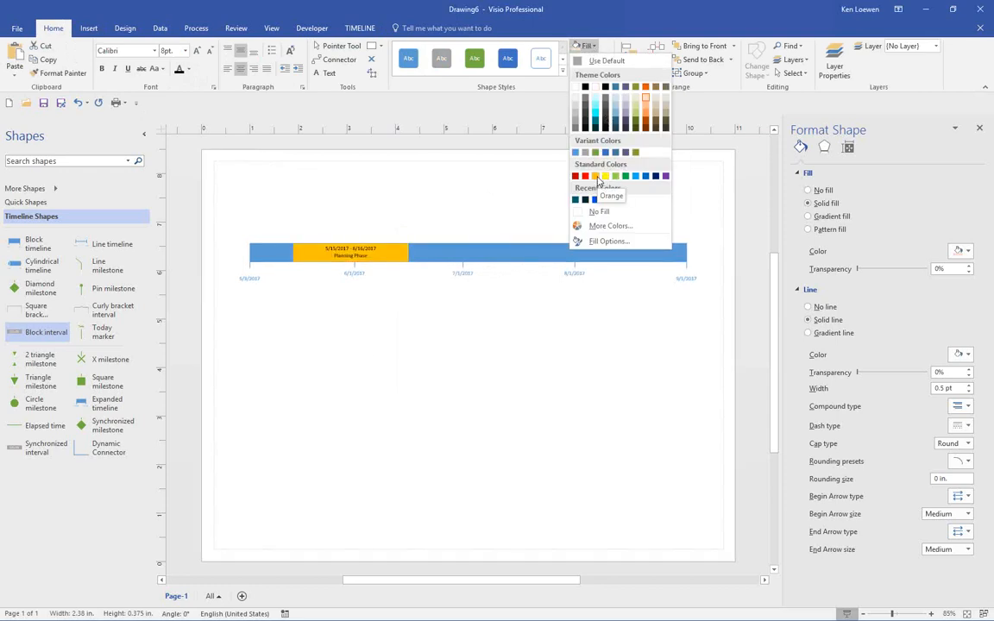
{"action": "left_click", "coordinate": [597, 179]}
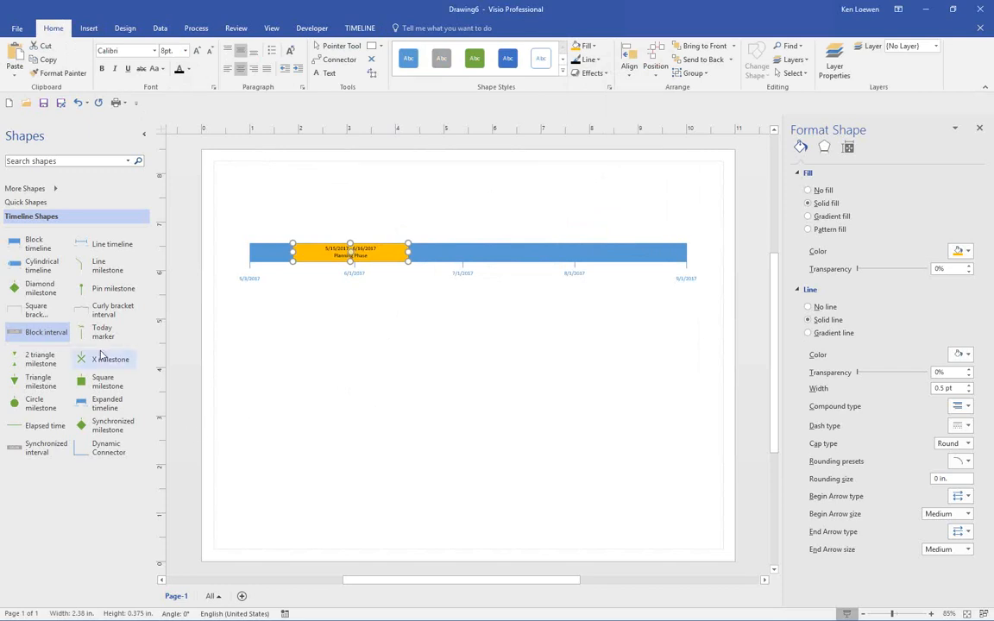
Step: Add a diamond milestone to the timeline dated 6/16/2017 with the description "Planning Complete"
{"action": "left_click_drag", "start_coordinate": [26, 287], "coordinate": [405, 329]}
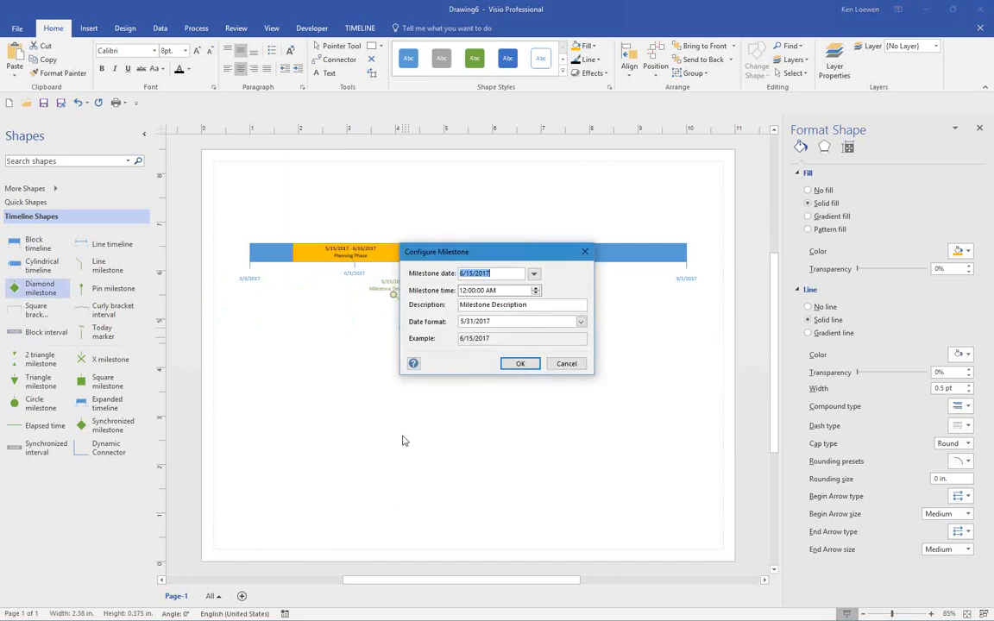
{"action": "left_click", "coordinate": [535, 273]}
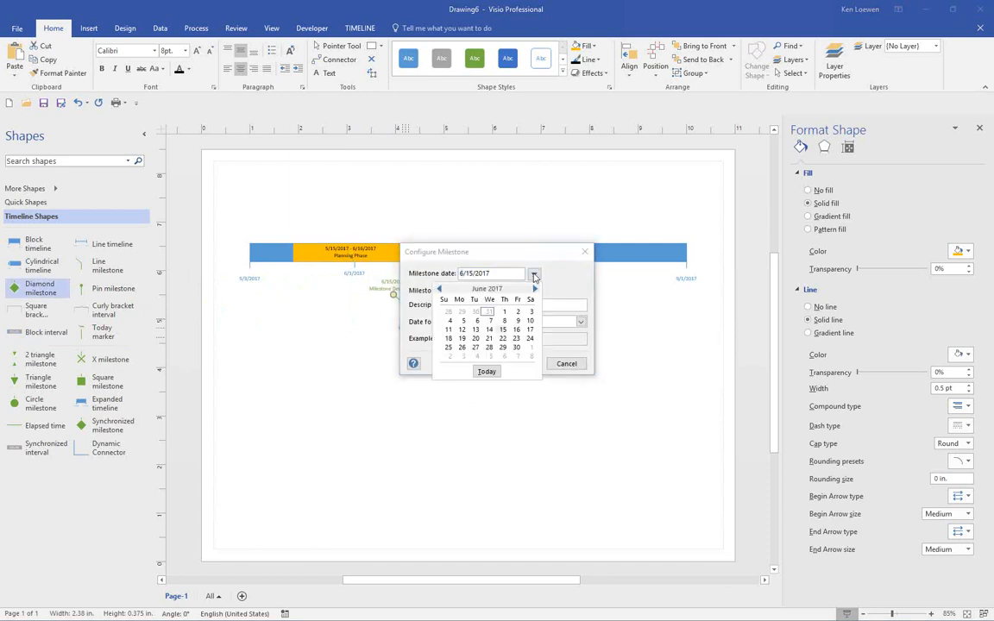
{"action": "left_click", "coordinate": [508, 333]}
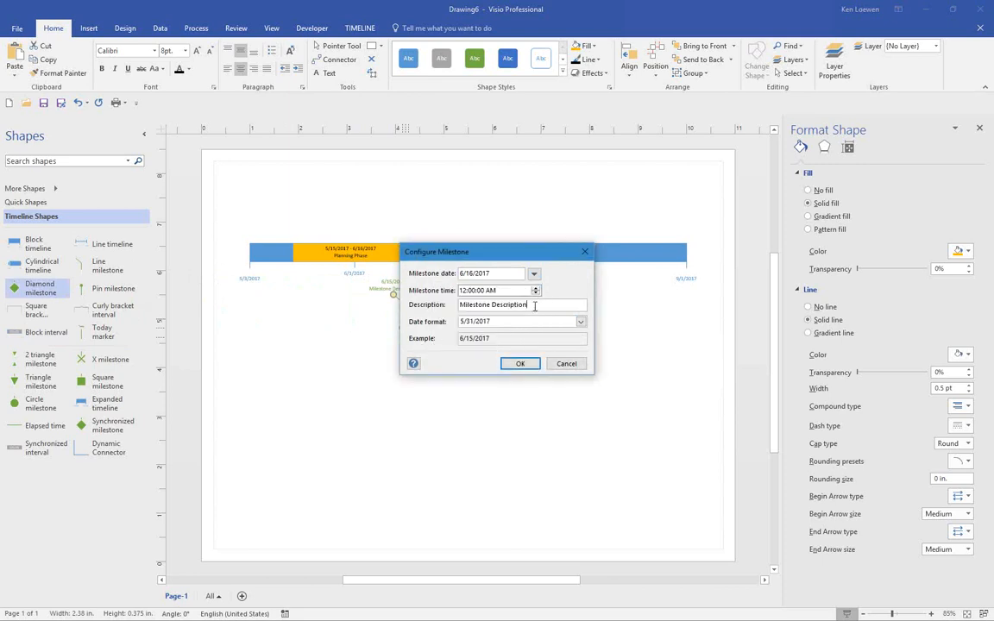
{"action": "left_click_drag", "start_coordinate": [534, 307], "coordinate": [427, 304]}
{"action": "type", "text": "Pl"}
{"action": "left_click", "coordinate": [519, 363]}
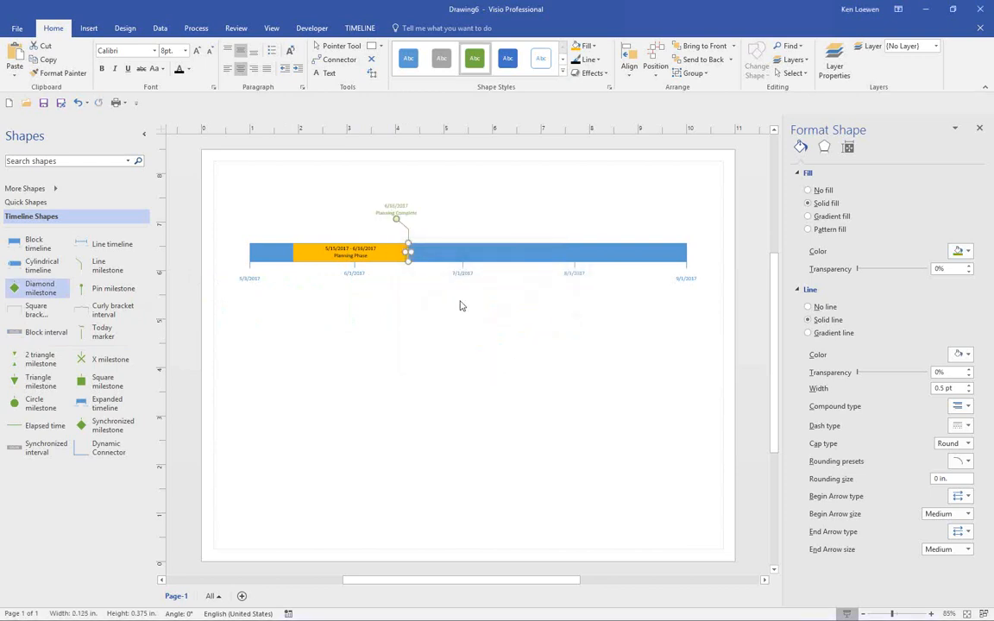
Step: Format the milestone's Planning Complete description as black 10 pt text, and make its date label black and larger
{"action": "left_click", "coordinate": [415, 213]}
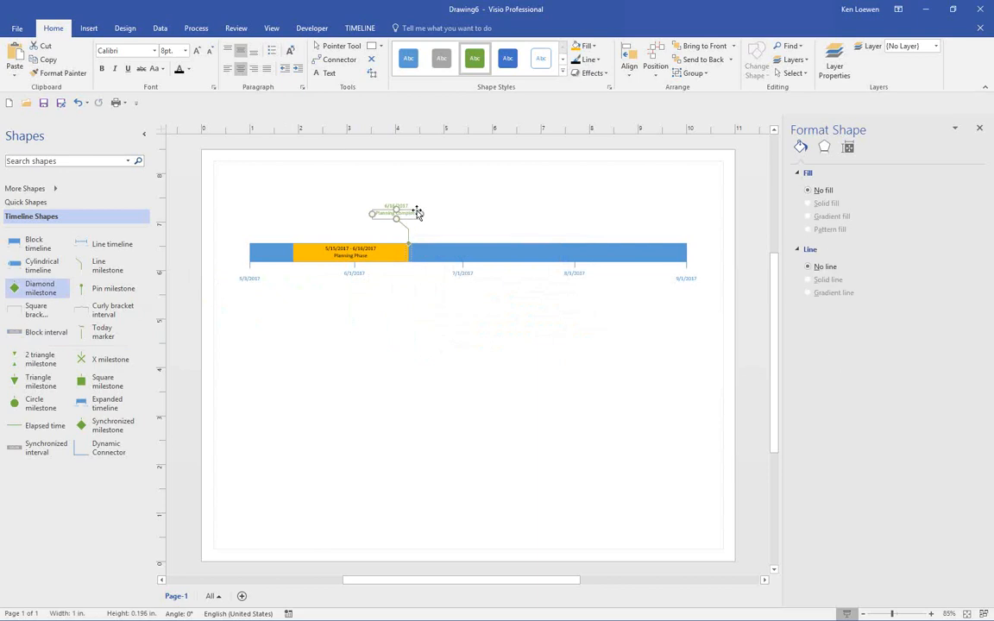
{"action": "left_click", "coordinate": [188, 69]}
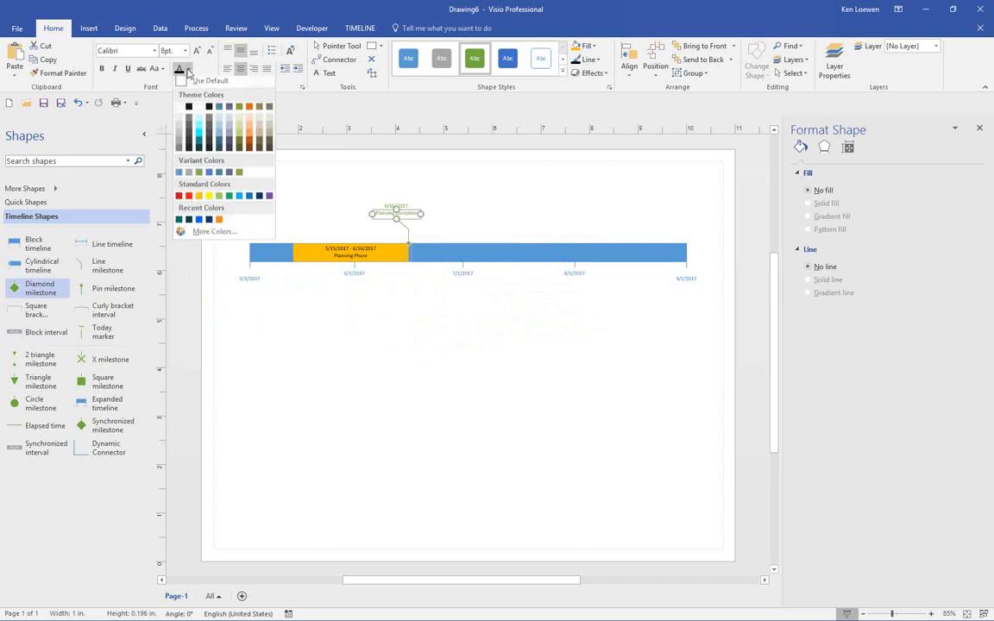
{"action": "left_click", "coordinate": [183, 81]}
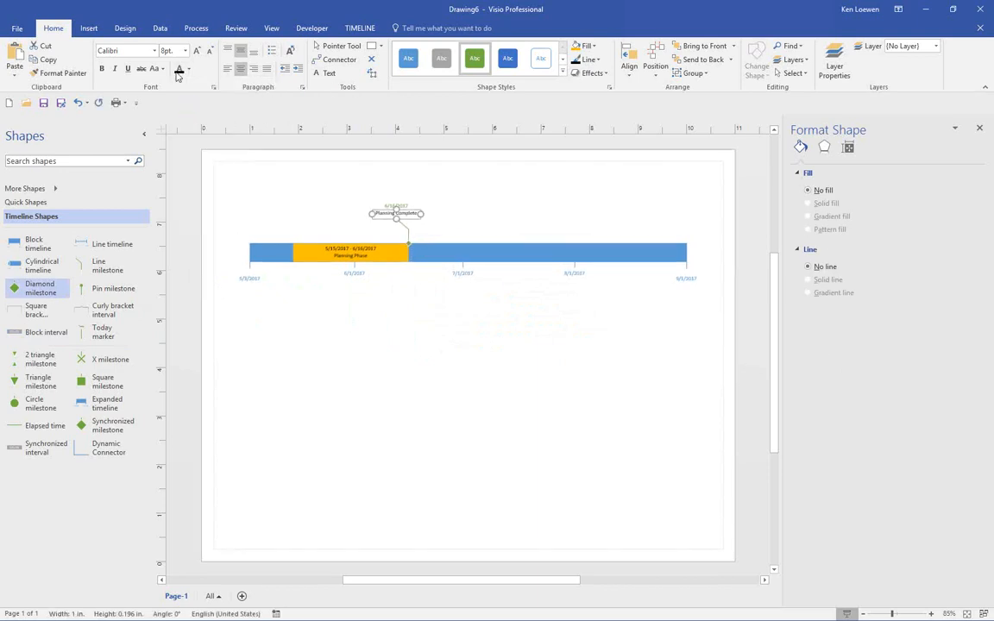
{"action": "left_click", "coordinate": [198, 51]}
{"action": "left_click", "coordinate": [197, 51]}
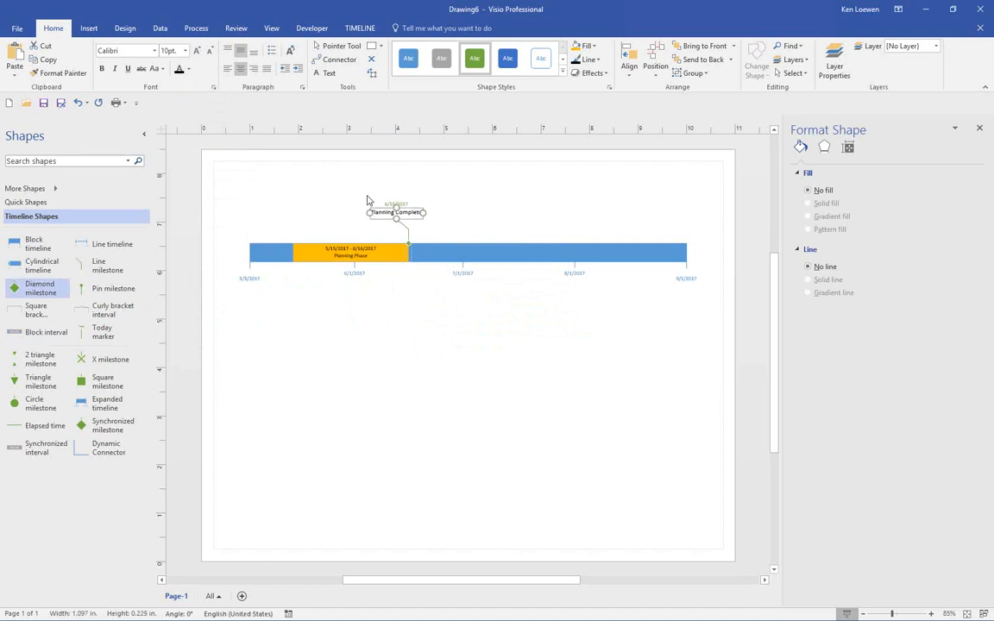
{"action": "left_click", "coordinate": [395, 204]}
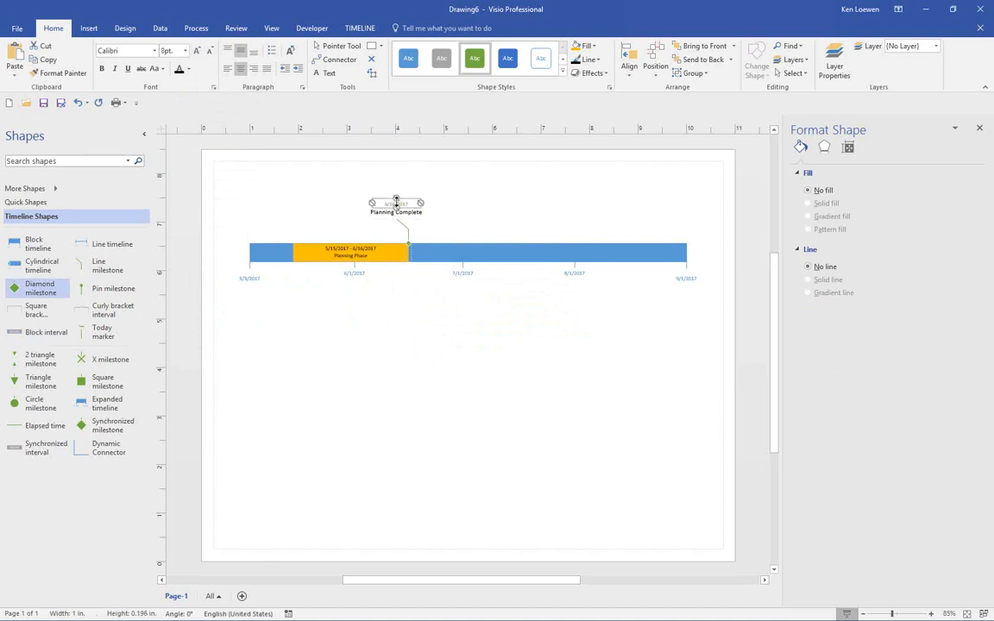
{"action": "left_click", "coordinate": [197, 51]}
{"action": "left_click", "coordinate": [197, 52]}
{"action": "left_click", "coordinate": [473, 204]}
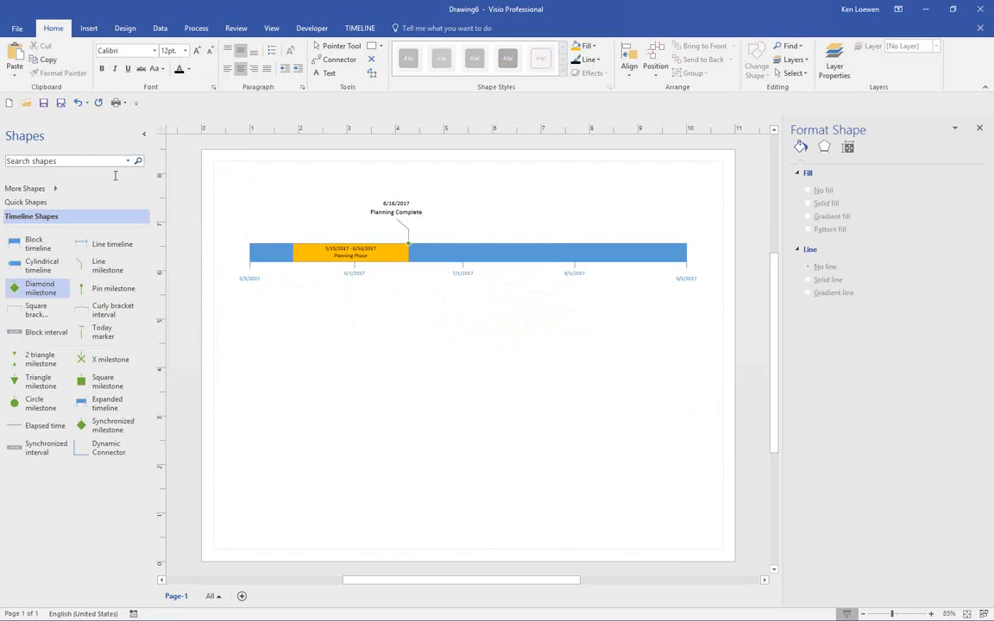
Step: Create a new blank drawing with the timeline shapes and start importing timeline data into it
{"action": "left_click", "coordinate": [8, 102]}
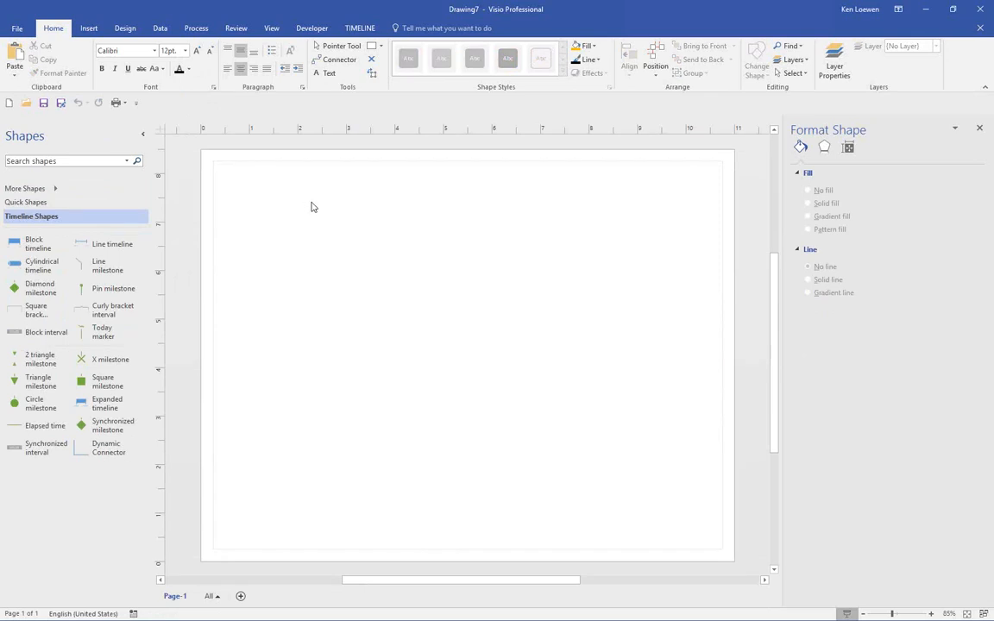
{"action": "left_click", "coordinate": [360, 28]}
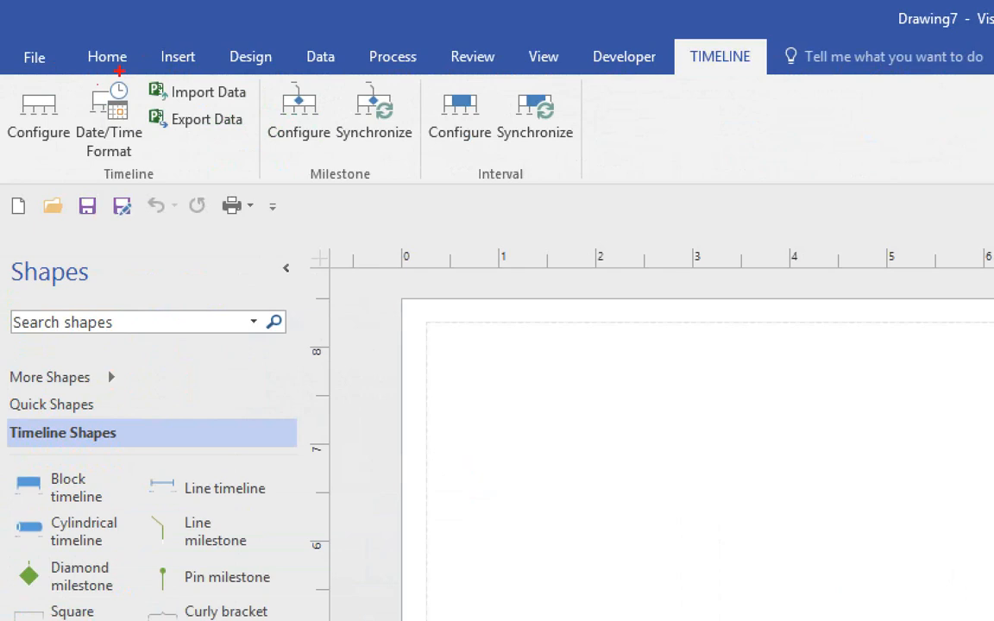
{"action": "left_click_drag", "start_coordinate": [121, 69], "coordinate": [263, 102]}
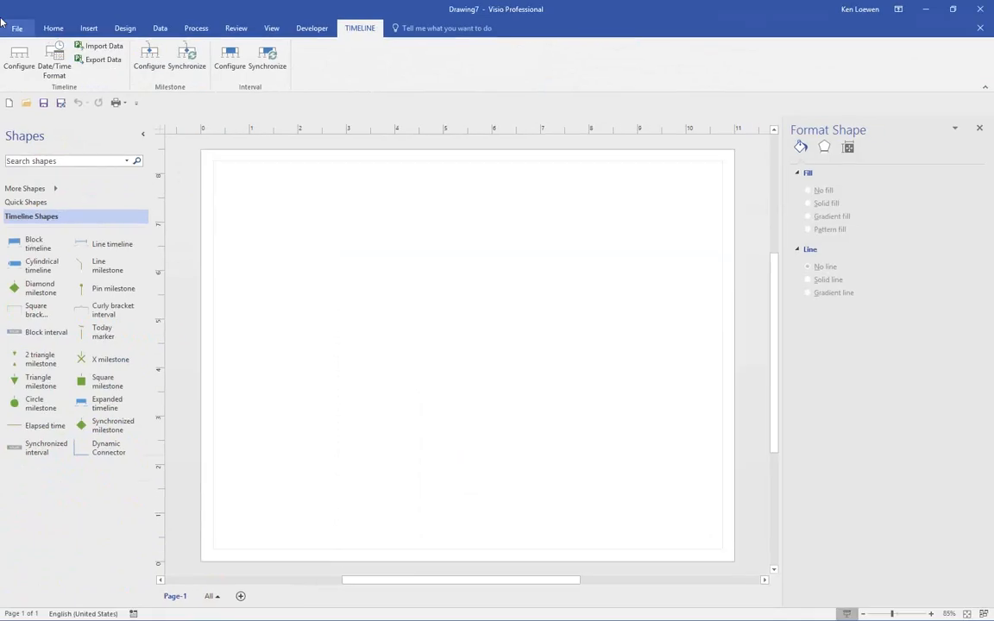
{"action": "left_click", "coordinate": [203, 92]}
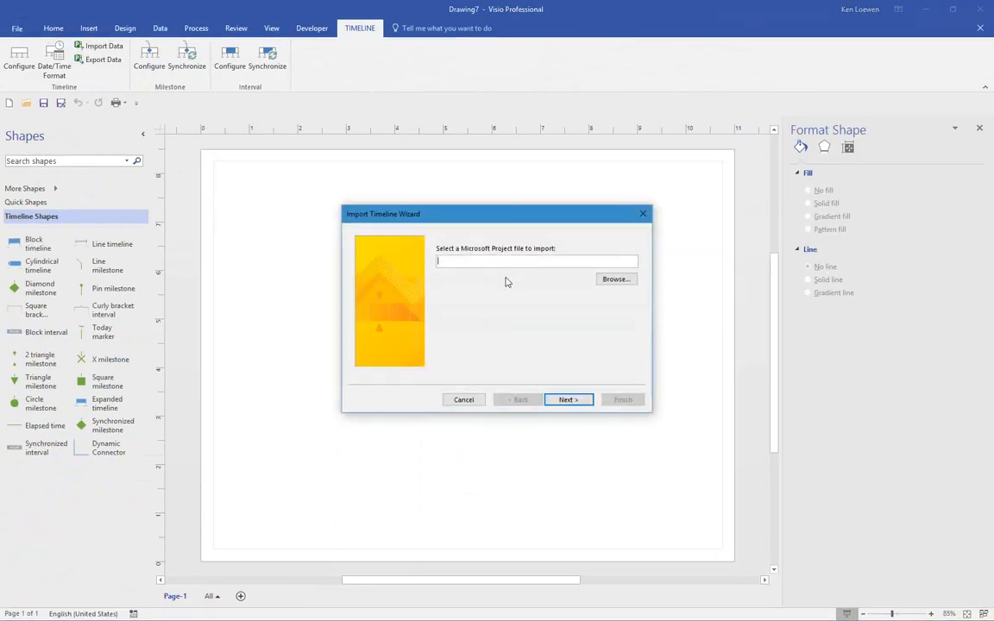
Step: Choose Project Online with Portfolio Analyzer.mpp from the Desktop folder ~WebWed - Visio Timelines for import and proceed to the task type selection
{"action": "left_click", "coordinate": [614, 279]}
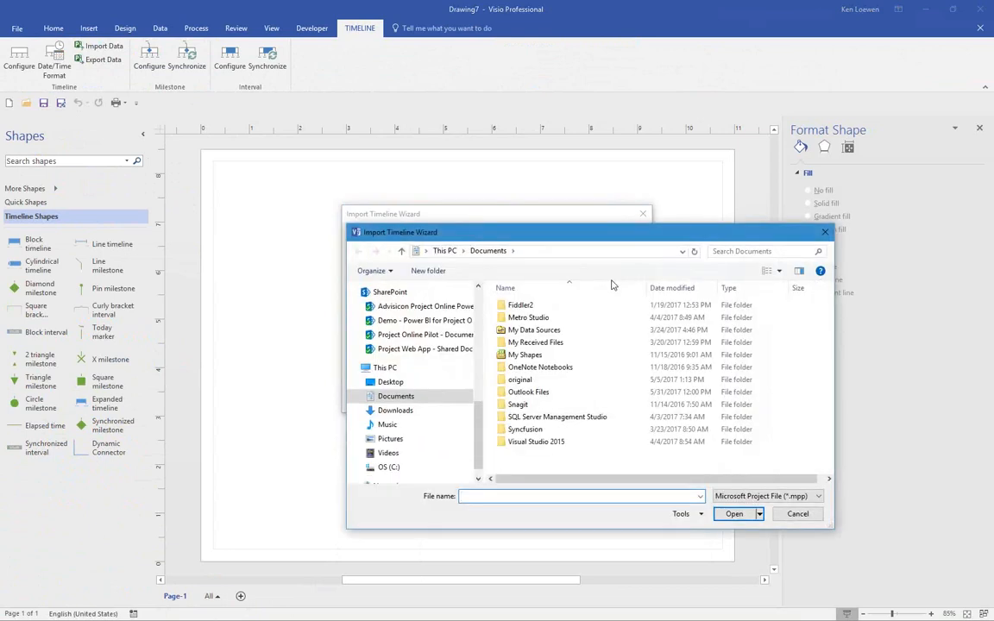
{"action": "left_click", "coordinate": [390, 382]}
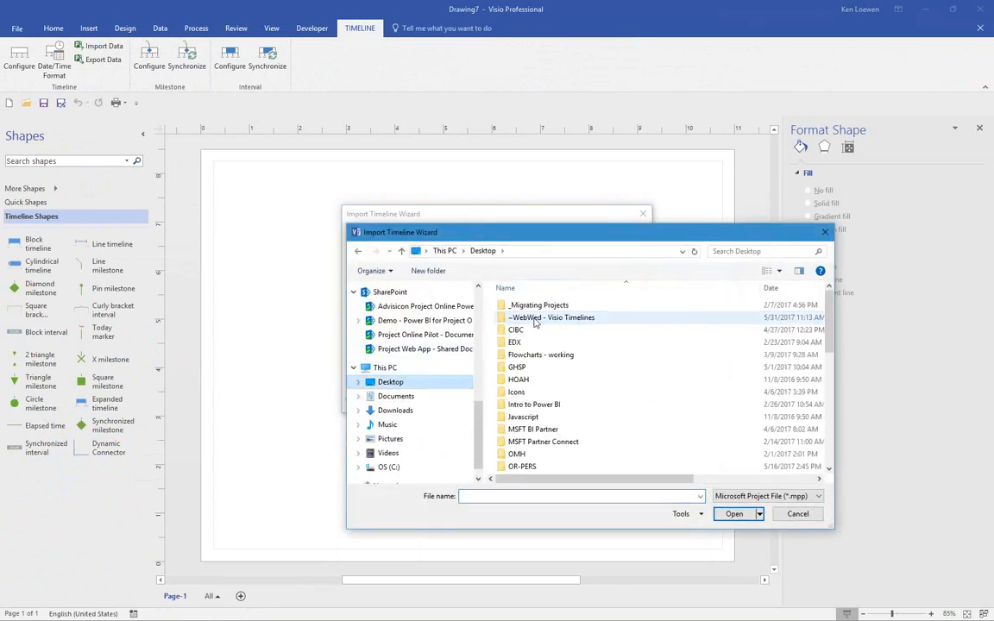
{"action": "double_click", "coordinate": [526, 318]}
{"action": "left_click", "coordinate": [569, 305]}
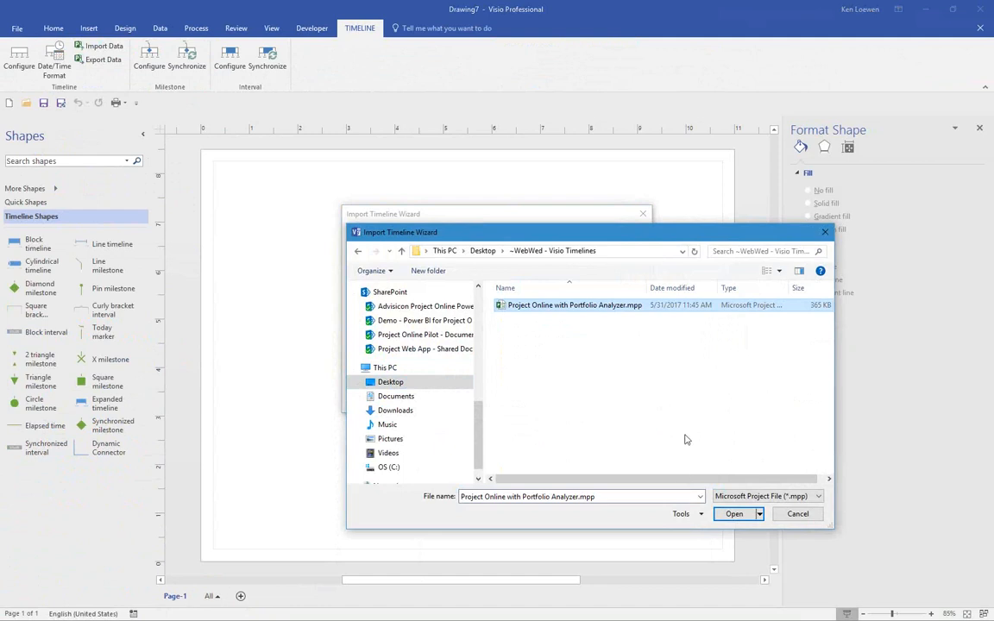
{"action": "key", "text": "ctrl+1"}
{"action": "left_click", "coordinate": [639, 339]}
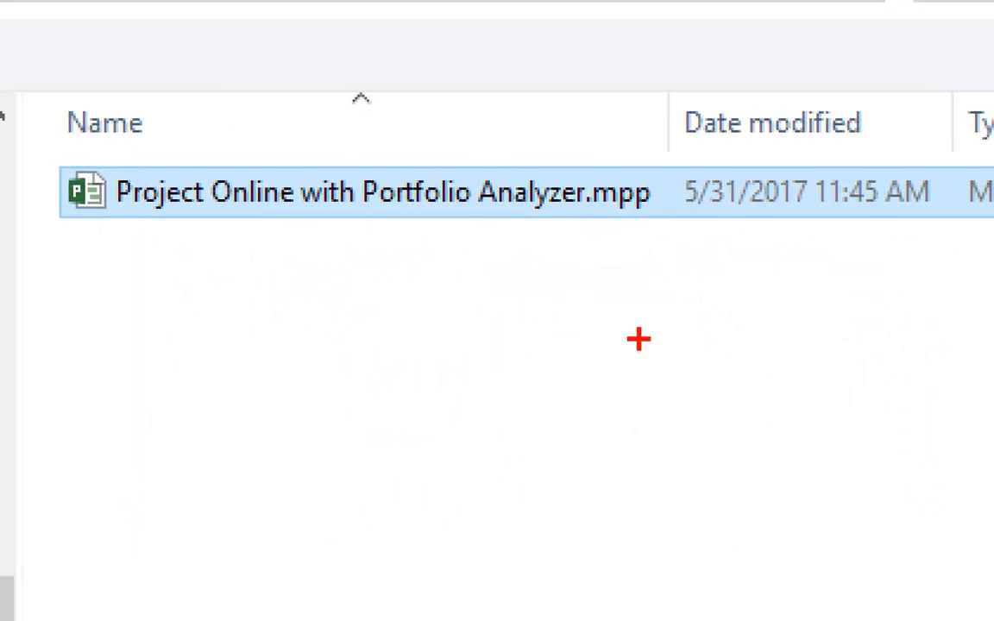
{"action": "left_click_drag", "start_coordinate": [540, 113], "coordinate": [700, 249]}
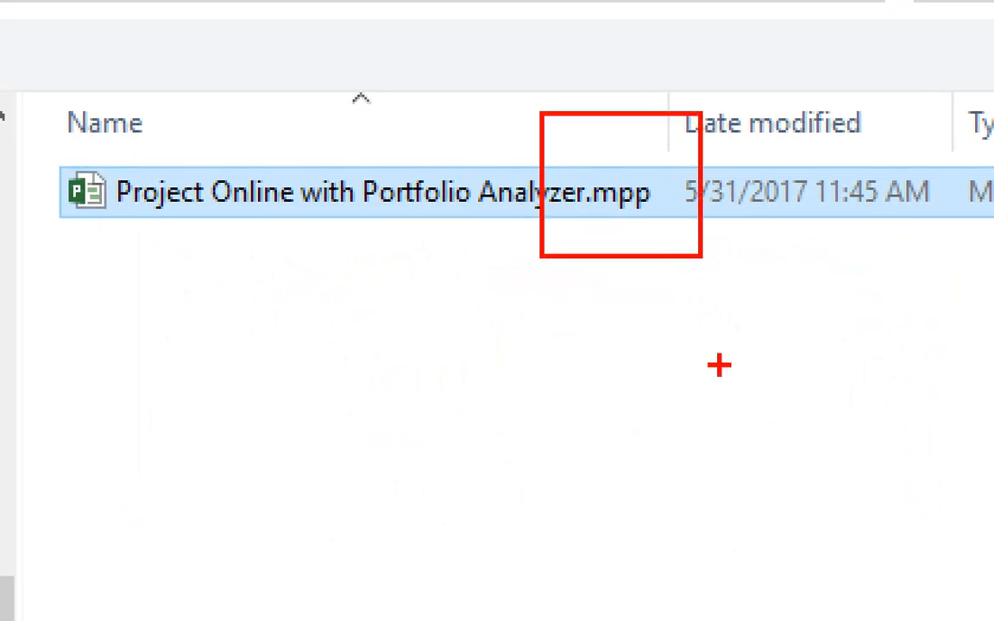
{"action": "key", "text": "Escape"}
{"action": "left_click", "coordinate": [727, 513]}
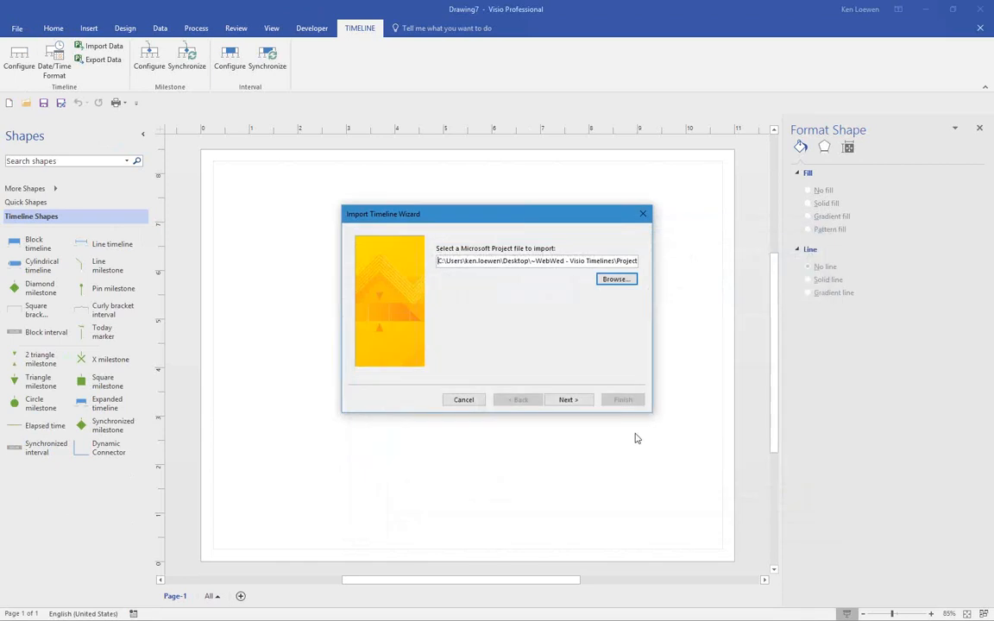
{"action": "left_click", "coordinate": [577, 402]}
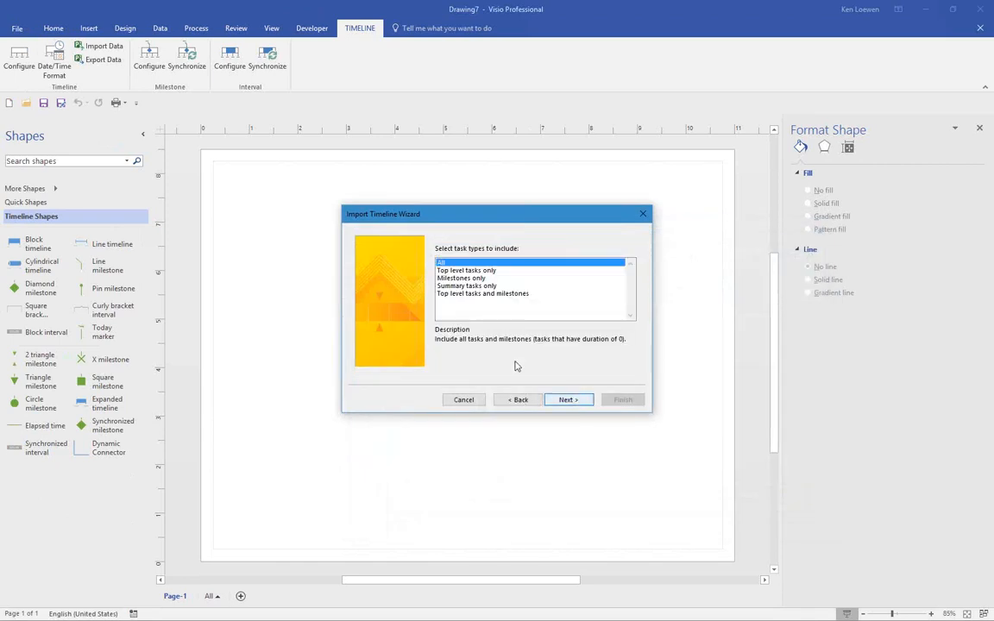
{"action": "key", "text": "ctrl+1"}
{"action": "mouse_move", "coordinate": [428, 229]}
{"action": "left_mouse_down"}
{"action": "mouse_move", "coordinate": [510, 275]}
{"action": "mouse_move", "coordinate": [646, 325]}
{"action": "left_mouse_up"}
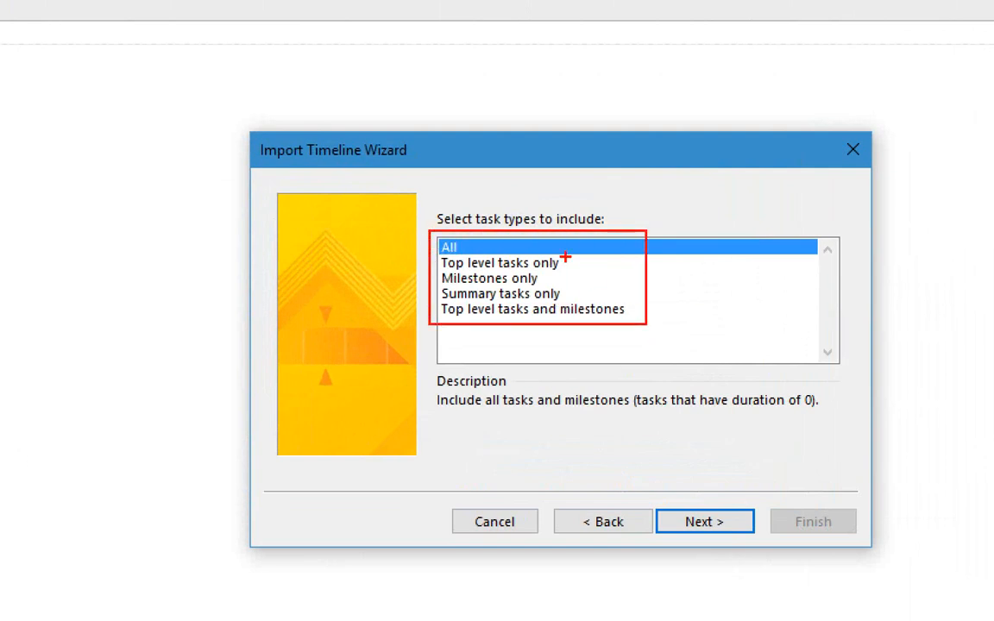
{"action": "left_click_drag", "start_coordinate": [563, 265], "coordinate": [583, 256]}
{"action": "key", "text": "Escape"}
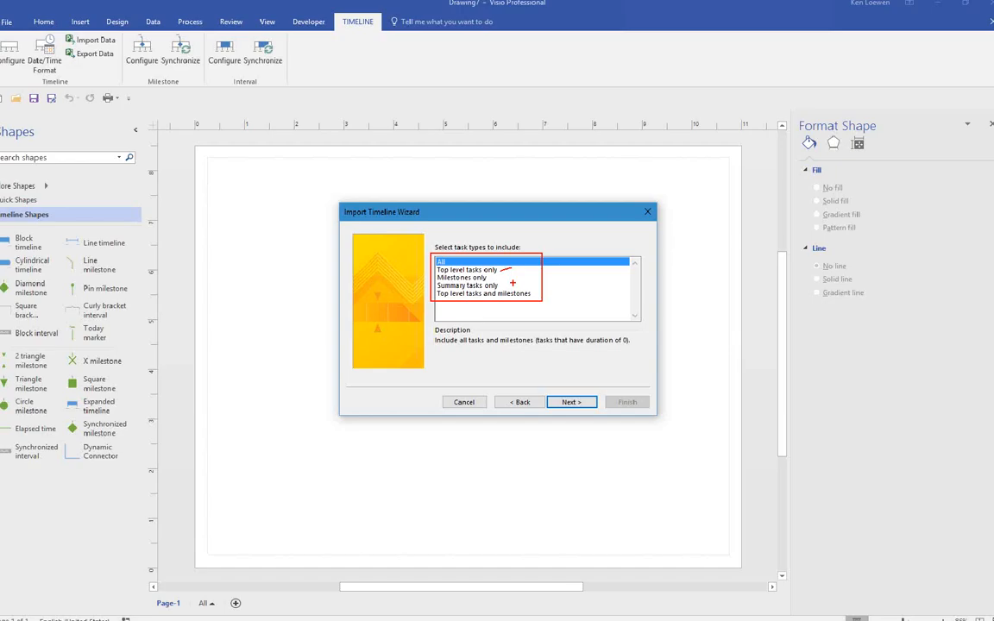
Step: Import only the top level tasks as a block timeline with diamond milestones and curly bracket intervals, and finish the import
{"action": "left_click", "coordinate": [442, 272]}
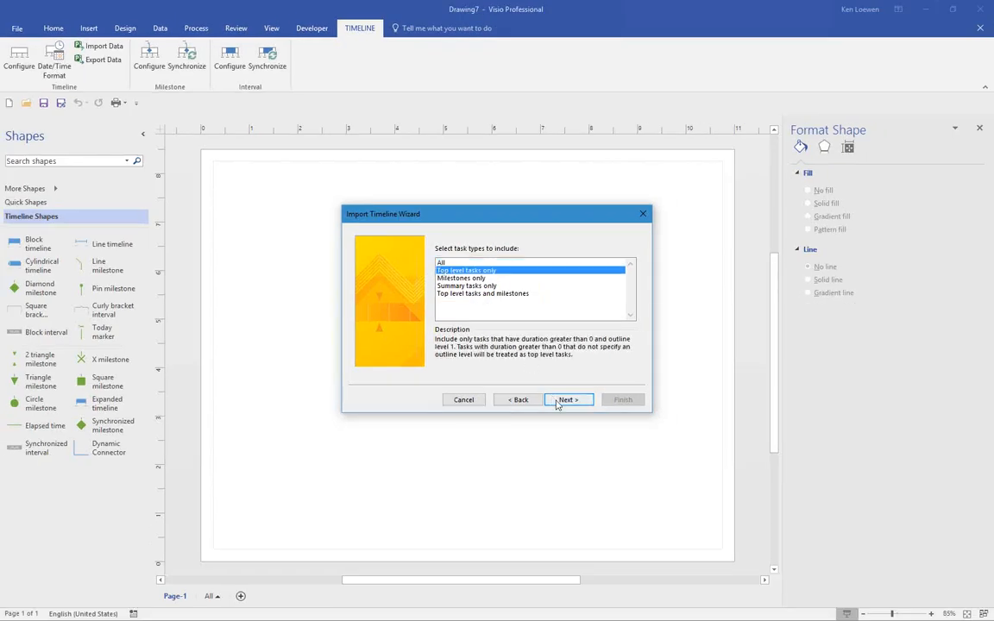
{"action": "left_click", "coordinate": [556, 400]}
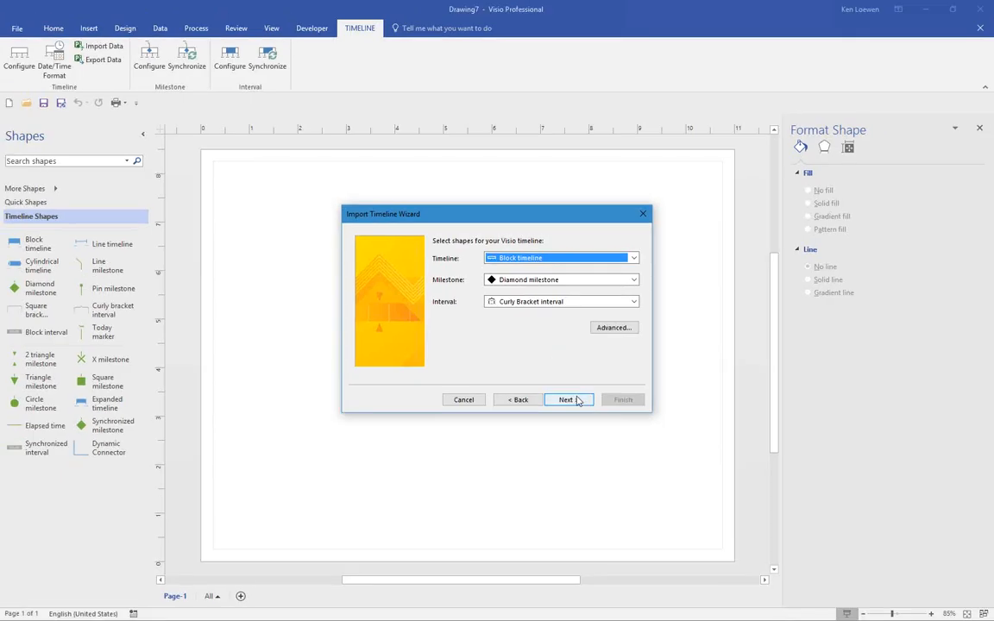
{"action": "left_click", "coordinate": [568, 399]}
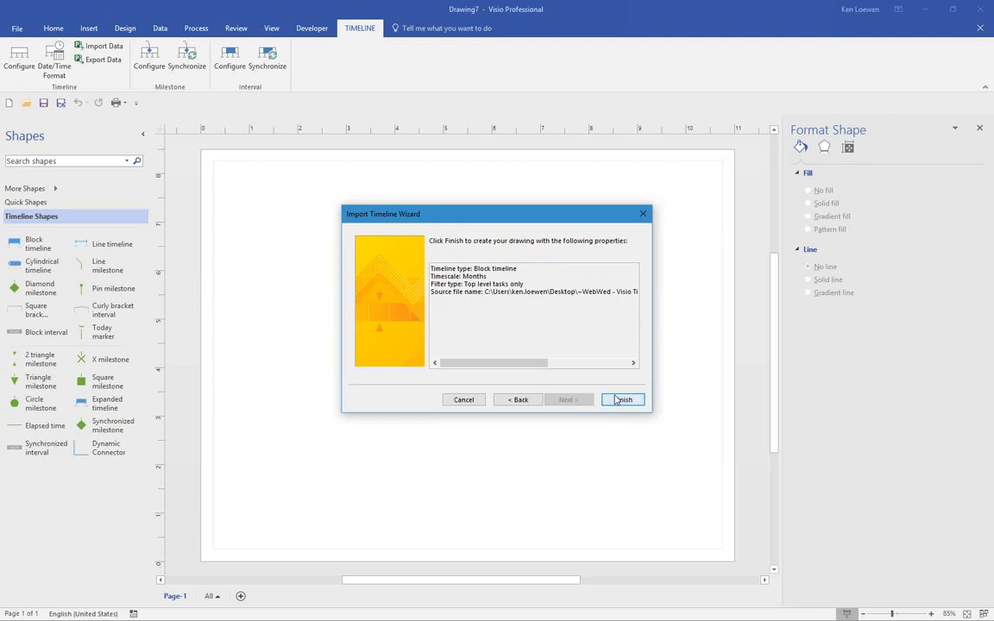
{"action": "key", "text": "Return"}
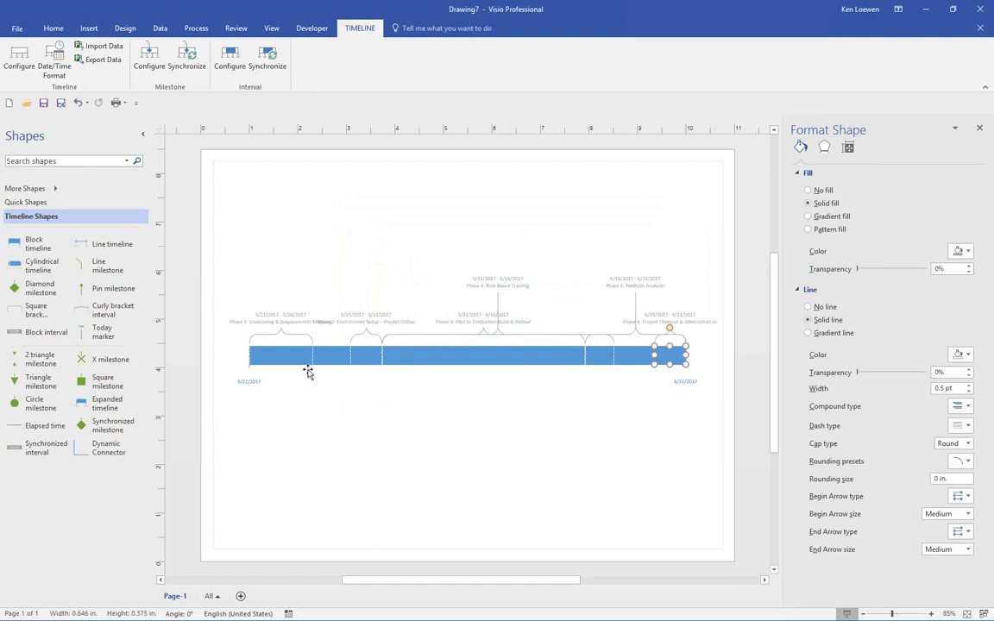
Step: Make all date and description text on the imported timeline black
{"action": "left_click_drag", "start_coordinate": [215, 248], "coordinate": [709, 373]}
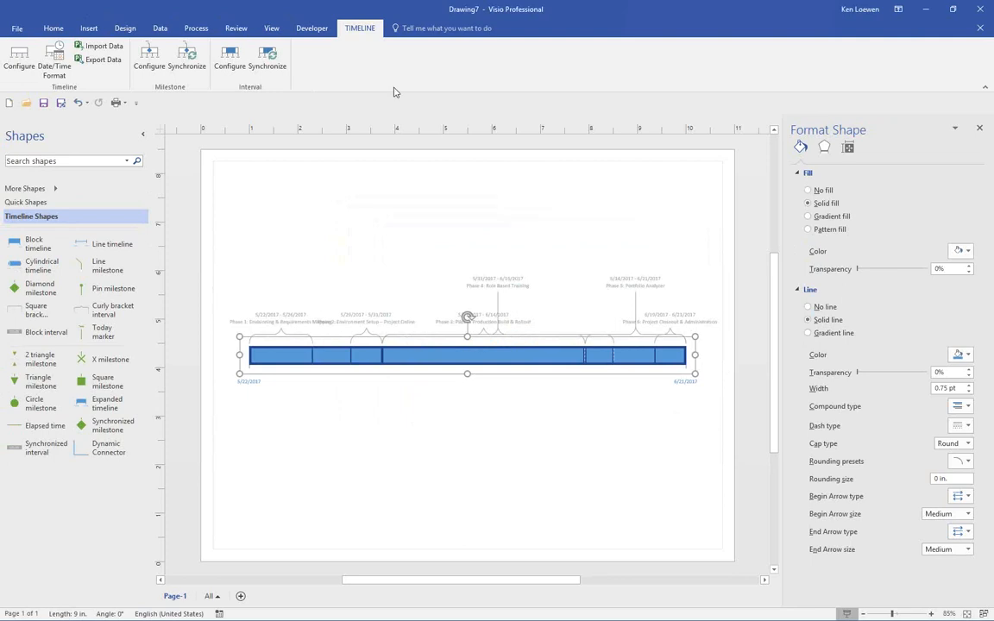
{"action": "left_click", "coordinate": [60, 29]}
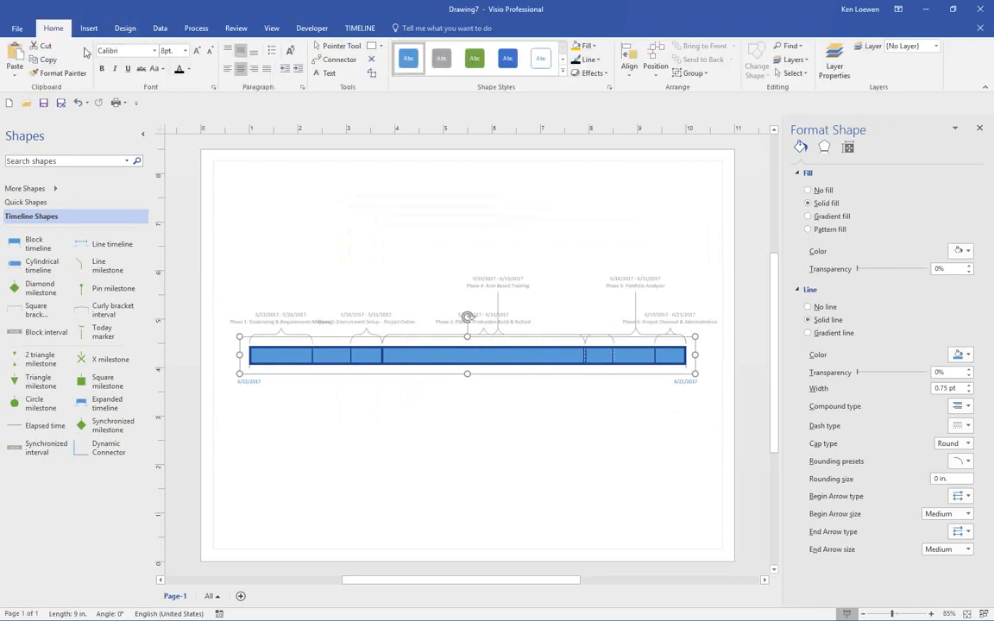
{"action": "left_click", "coordinate": [178, 69]}
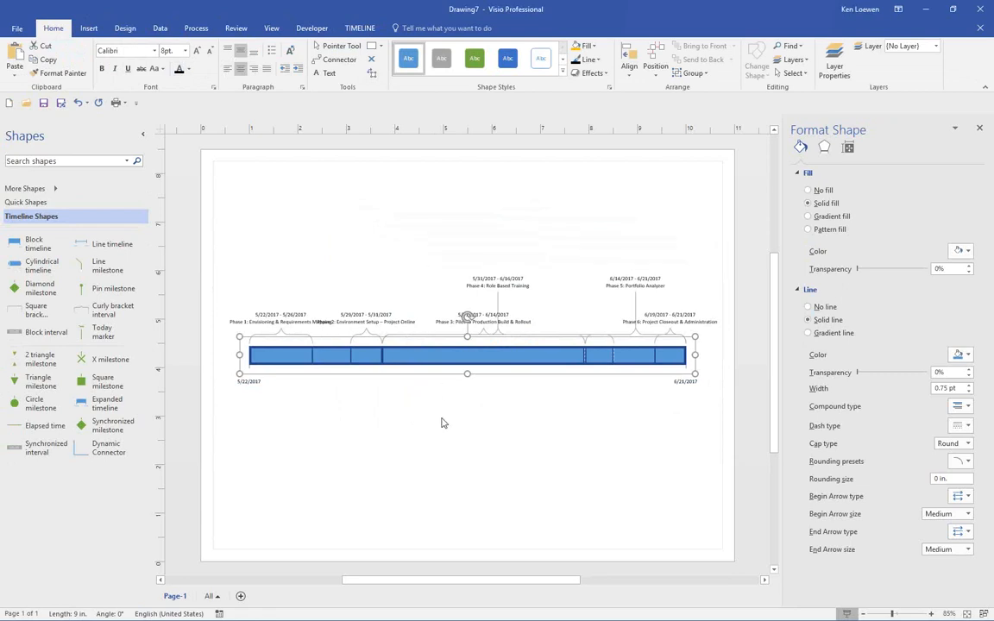
{"action": "left_click", "coordinate": [418, 414]}
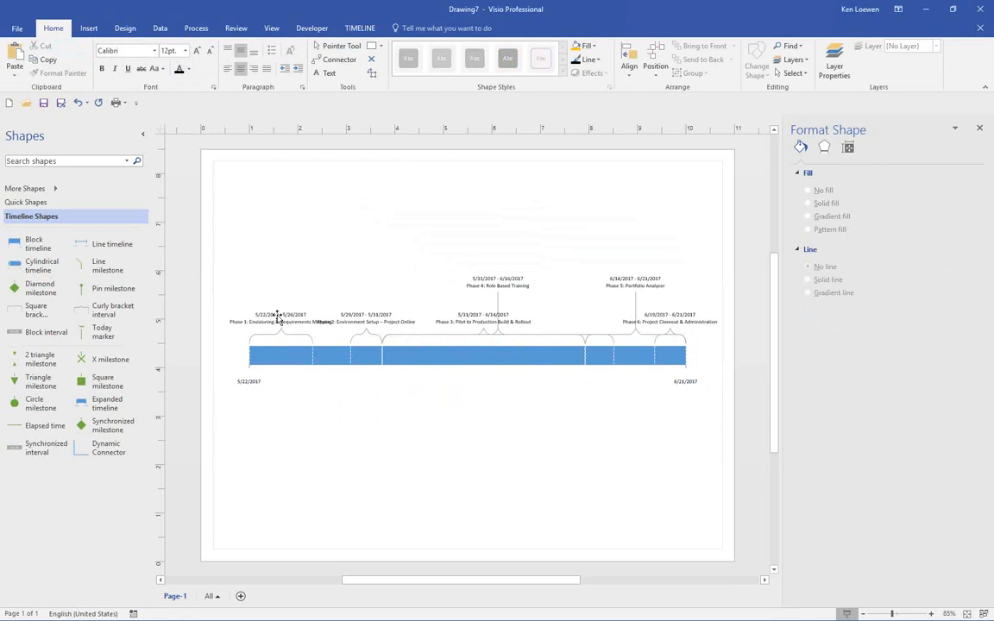
Step: Raise the Phase 1 label clear of the Phase 2 label, and move the Phase 3 bracket and label below the timeline bar
{"action": "left_click", "coordinate": [280, 326]}
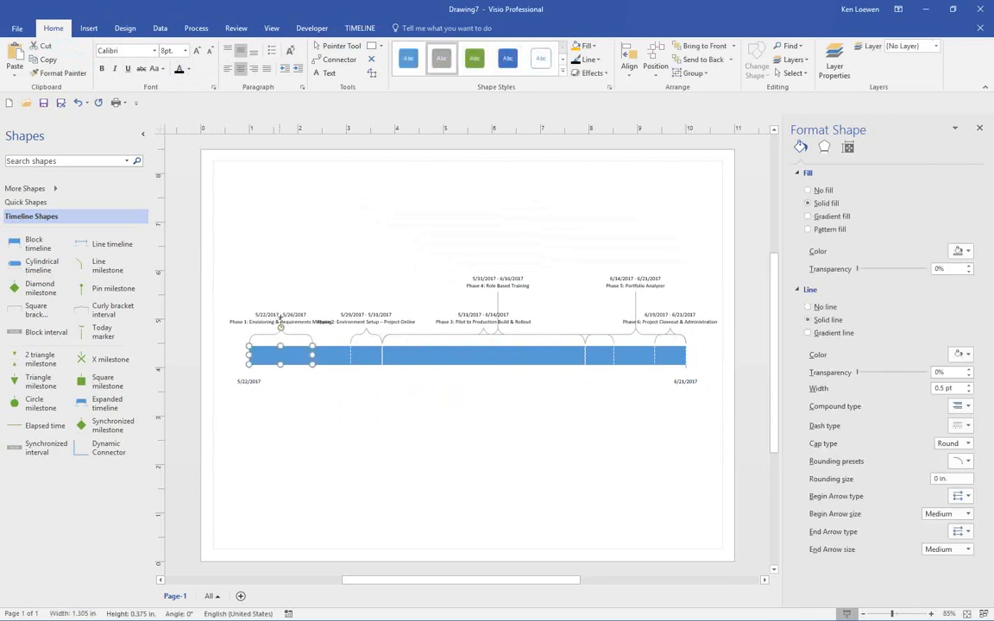
{"action": "left_click_drag", "start_coordinate": [281, 303], "coordinate": [280, 300]}
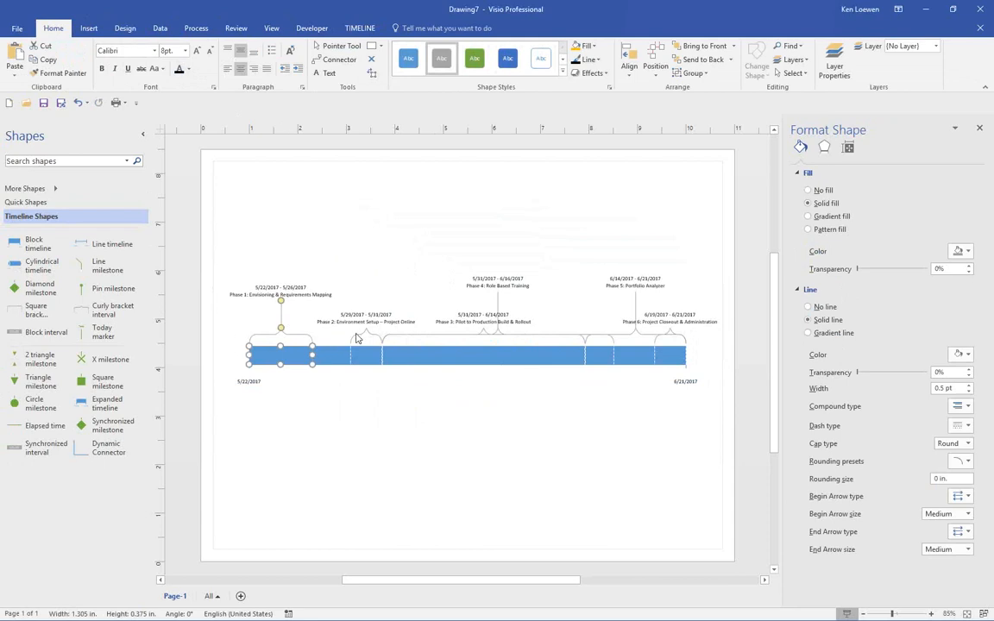
{"action": "left_click", "coordinate": [488, 338]}
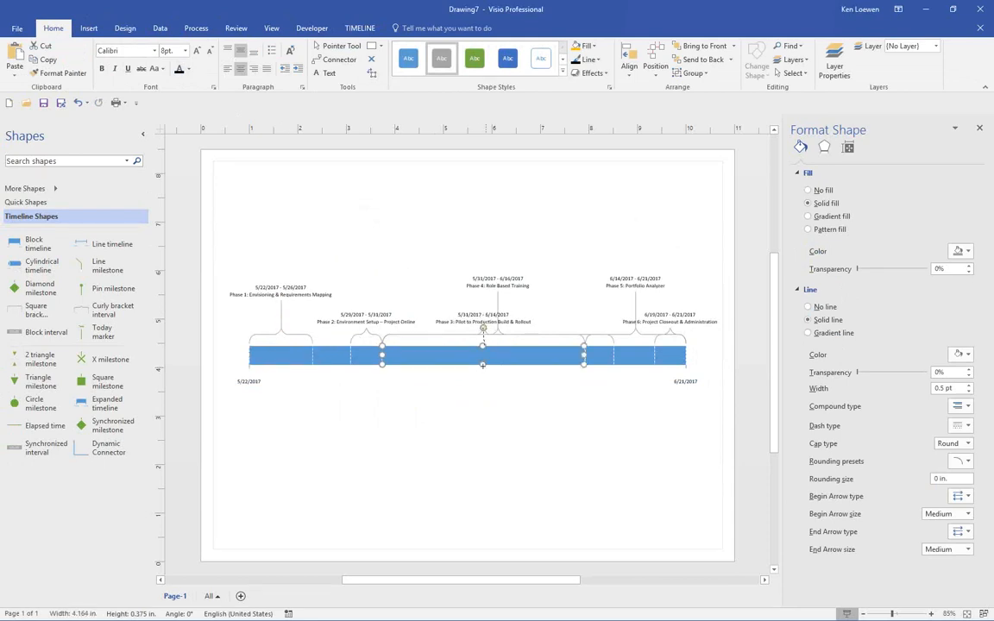
{"action": "left_click_drag", "start_coordinate": [484, 384], "coordinate": [485, 385]}
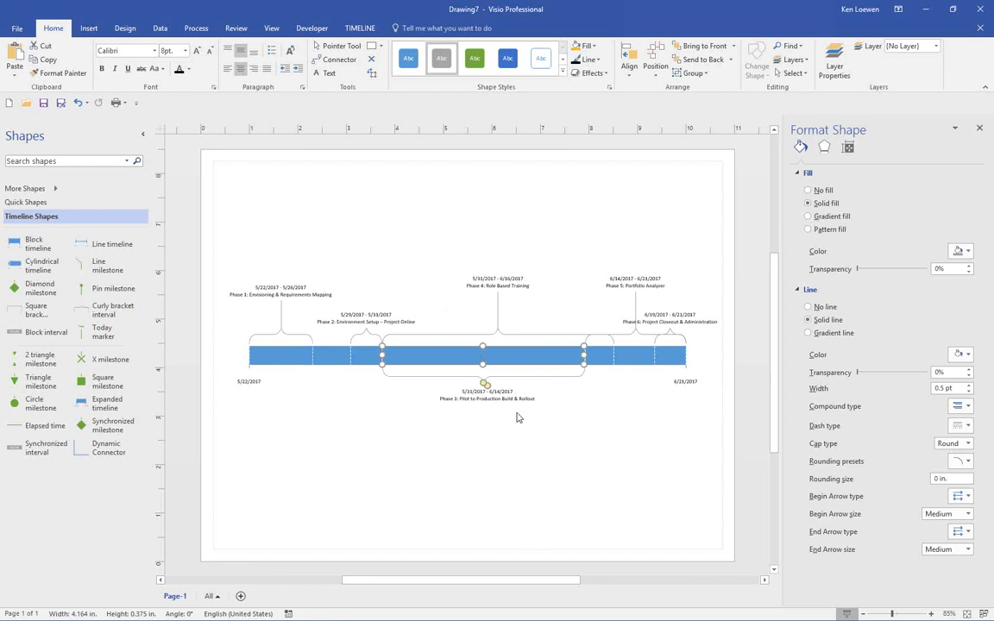
Step: Change the Phase 3 interval's type to block and fill it with gold
{"action": "right_click", "coordinate": [512, 370]}
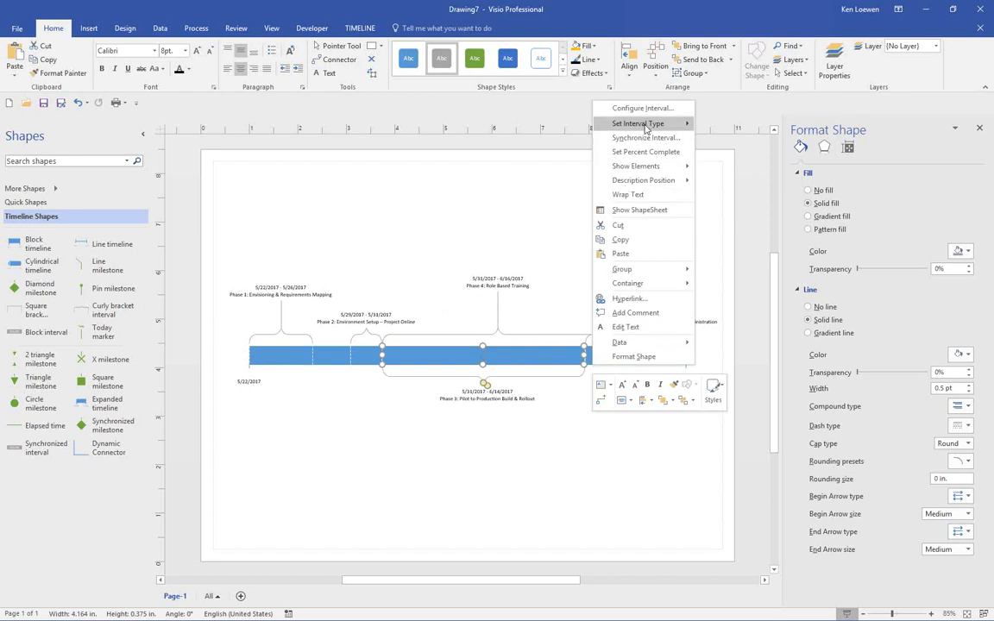
{"action": "mouse_move", "coordinate": [645, 129]}
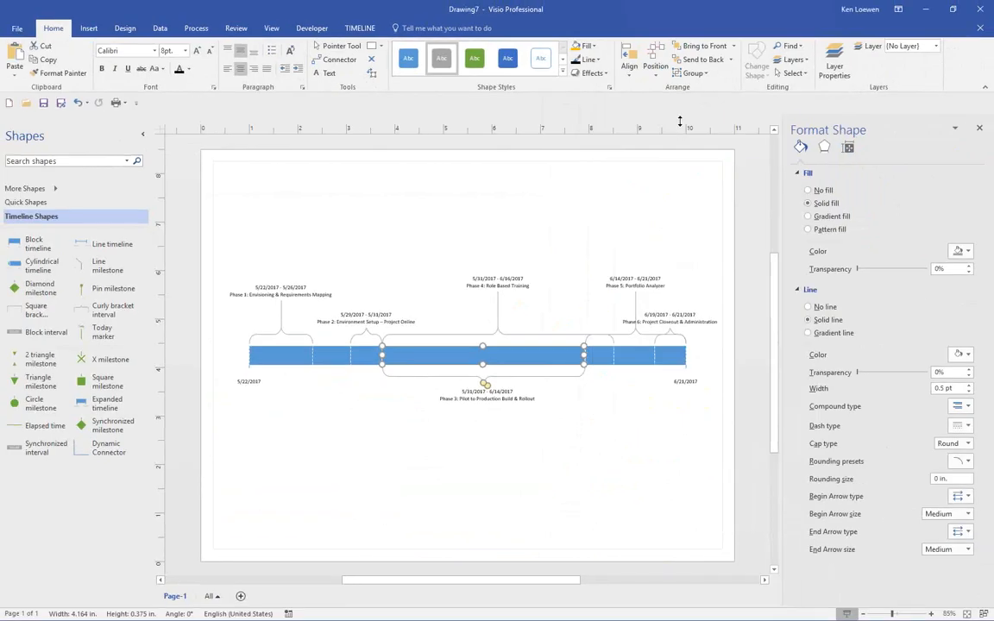
{"action": "right_click", "coordinate": [497, 354]}
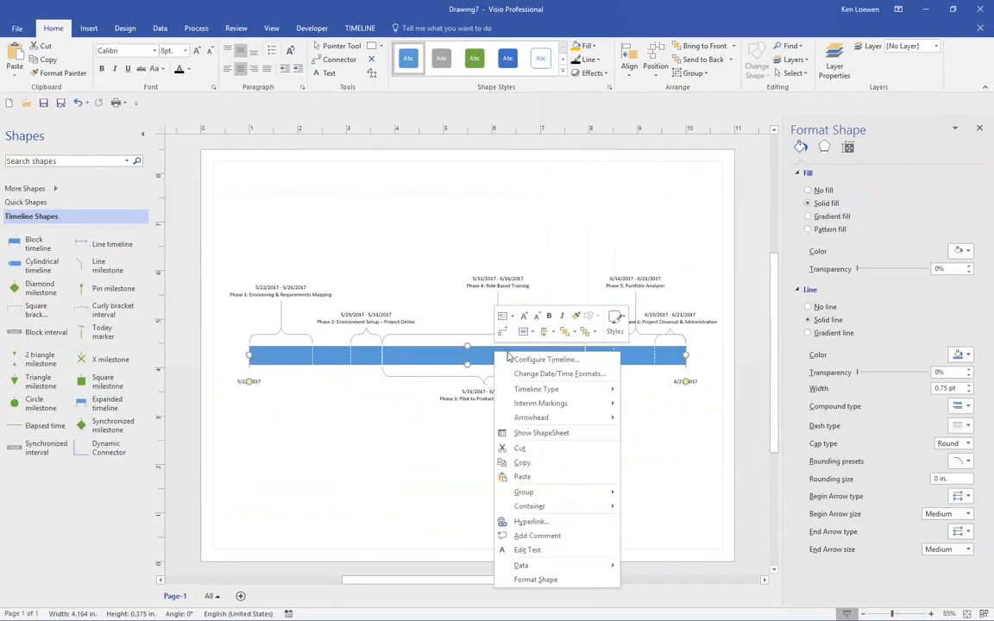
{"action": "left_click", "coordinate": [472, 385]}
{"action": "right_click", "coordinate": [477, 400]}
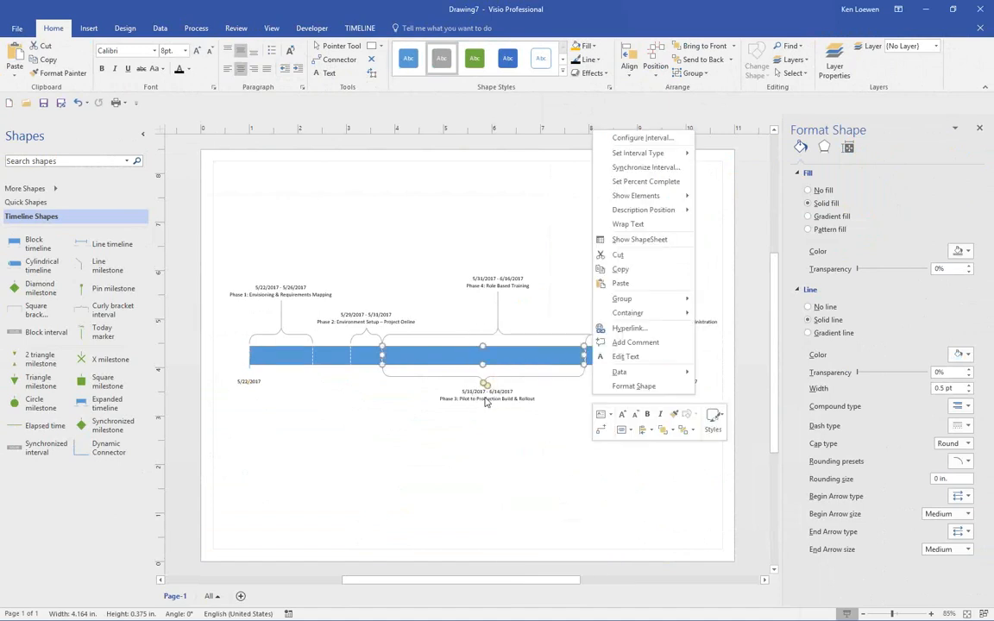
{"action": "mouse_move", "coordinate": [638, 153]}
{"action": "left_click", "coordinate": [722, 153]}
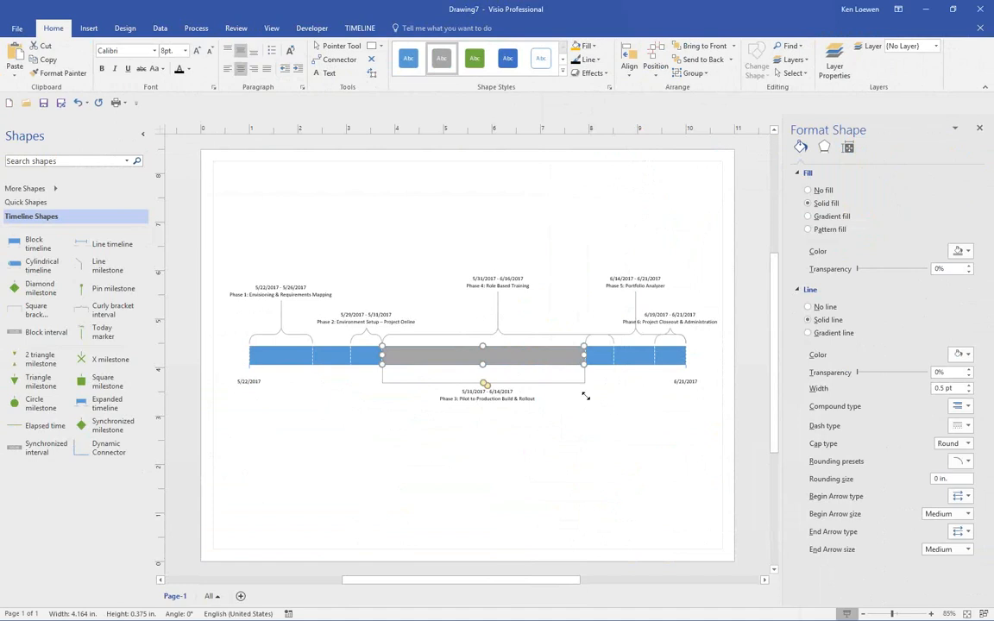
{"action": "left_click", "coordinate": [576, 46]}
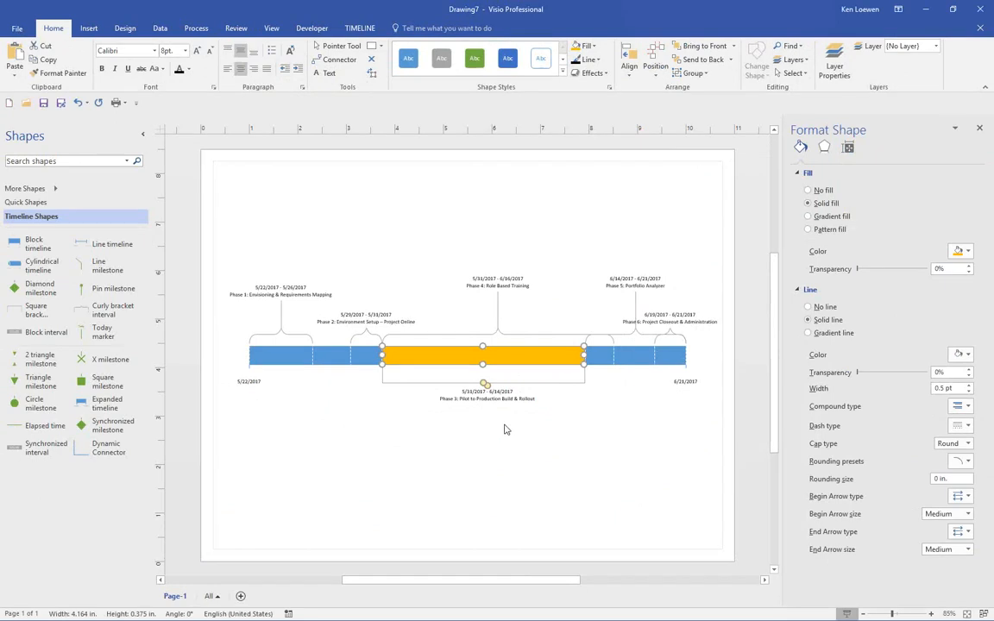
Step: Move the Phase 3 dates and description onto the gold block on the timeline bar
{"action": "mouse_move", "coordinate": [482, 399]}
{"action": "left_mouse_down"}
{"action": "mouse_move", "coordinate": [479, 379]}
{"action": "mouse_move", "coordinate": [480, 391]}
{"action": "left_mouse_up"}
{"action": "key", "text": "ctrl+z"}
{"action": "left_click", "coordinate": [491, 414]}
{"action": "left_click", "coordinate": [485, 386]}
{"action": "left_click_drag", "start_coordinate": [486, 357], "coordinate": [485, 356]}
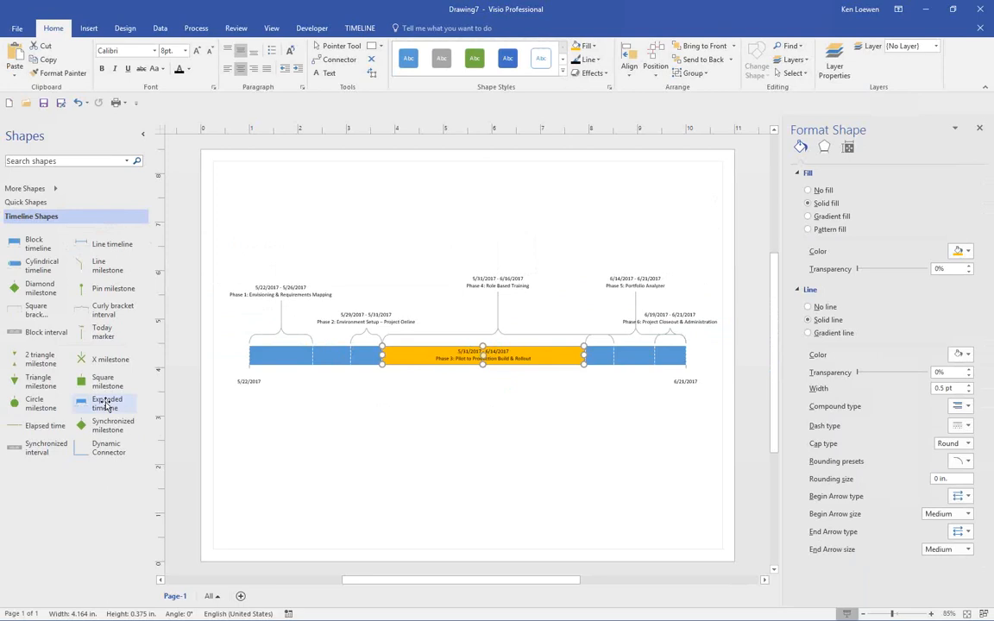
Step: Add an expanded timeline below the main timeline, running from 5/31/2017 to 6/14/2017
{"action": "left_click_drag", "start_coordinate": [105, 403], "coordinate": [454, 454]}
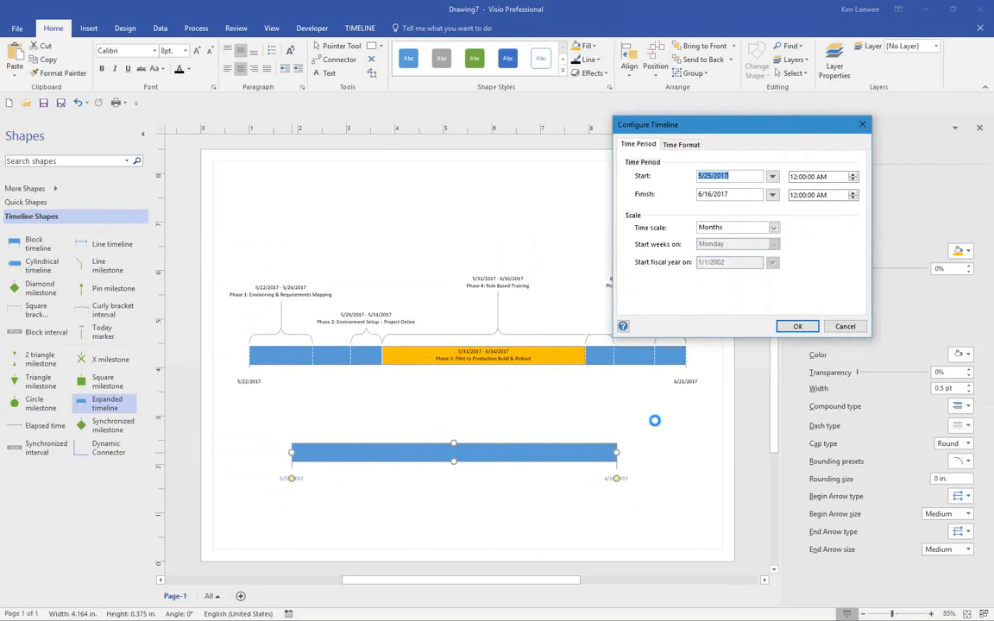
{"action": "left_click", "coordinate": [772, 176]}
{"action": "left_click", "coordinate": [727, 250]}
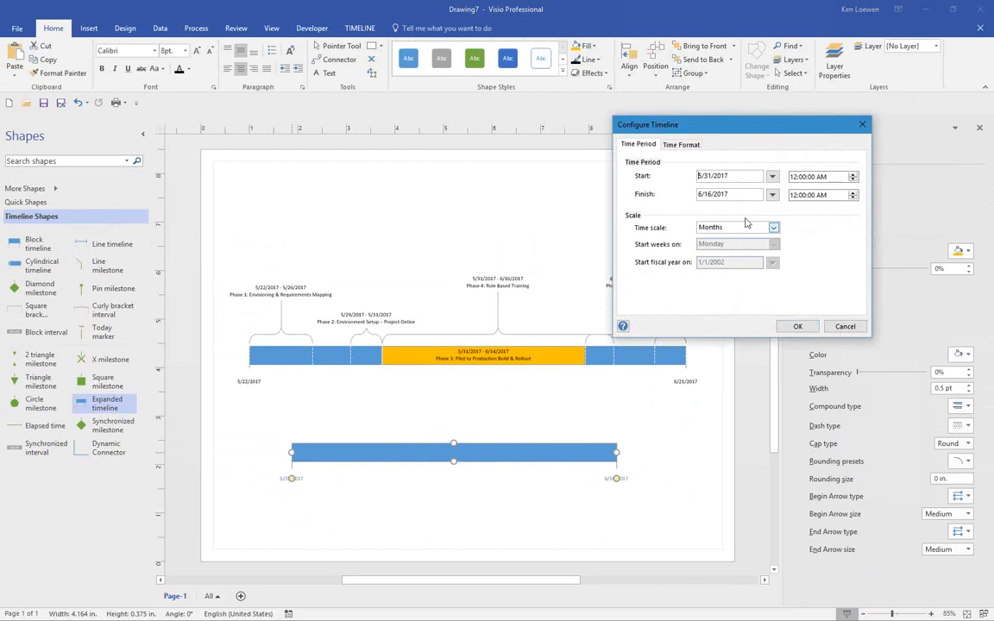
{"action": "left_click", "coordinate": [772, 194]}
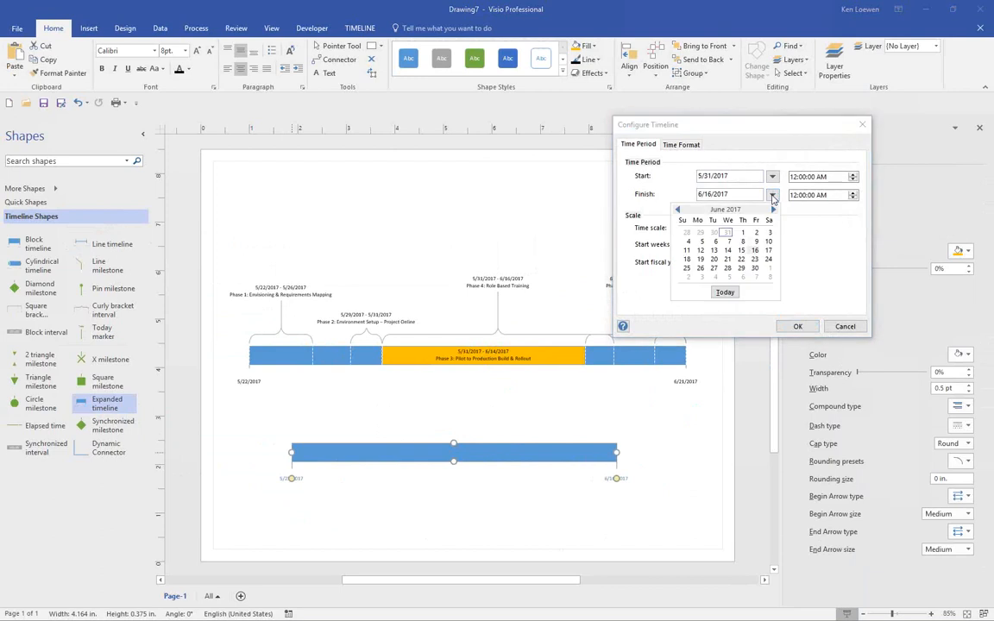
{"action": "left_click", "coordinate": [727, 251]}
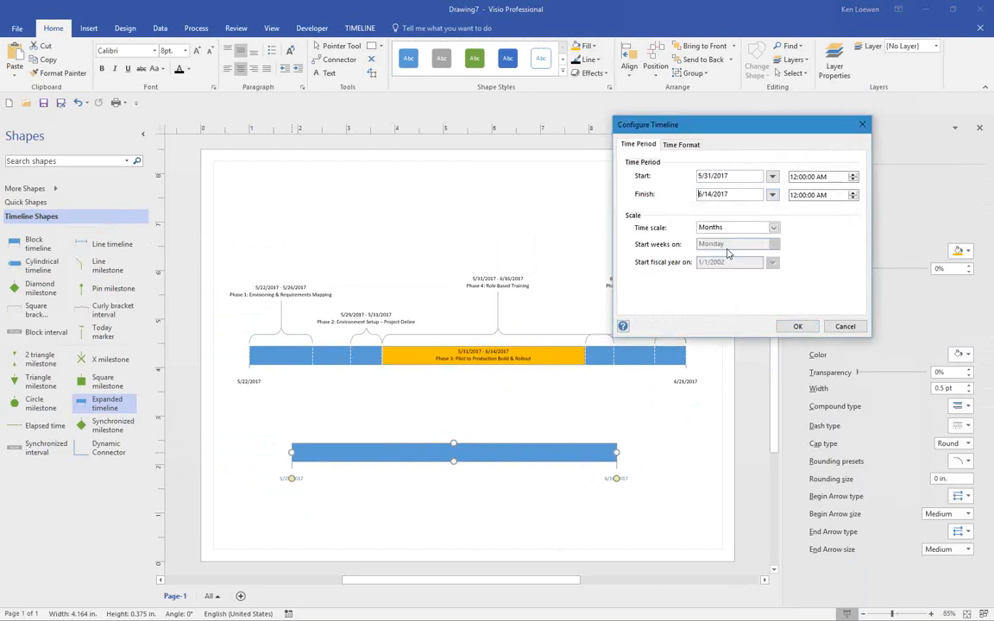
{"action": "left_click", "coordinate": [797, 326]}
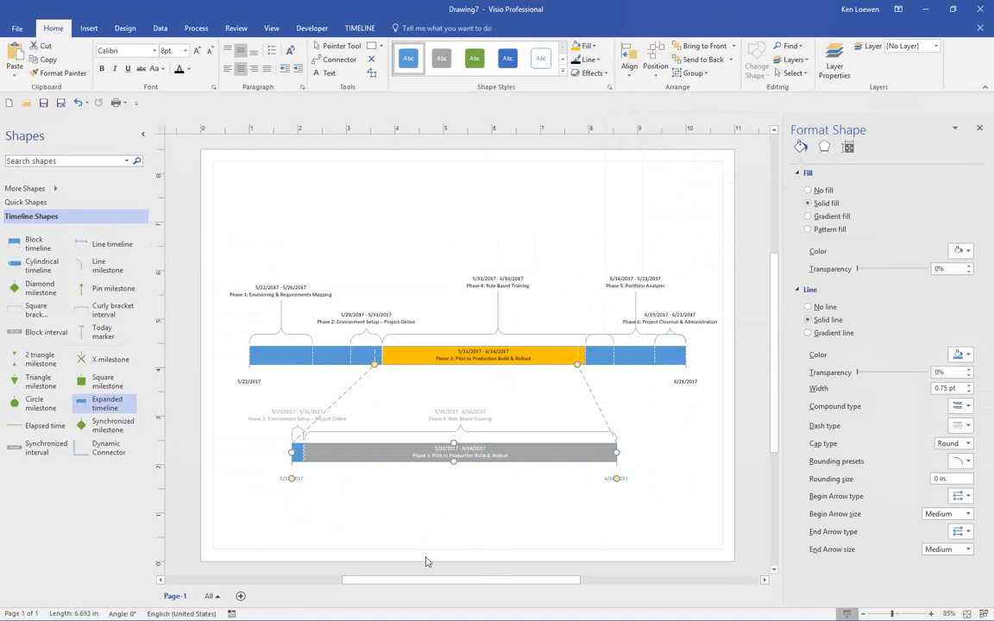
Step: Format the Phase 3 block on the expanded timeline with a gold fill and black text
{"action": "left_click", "coordinate": [395, 457]}
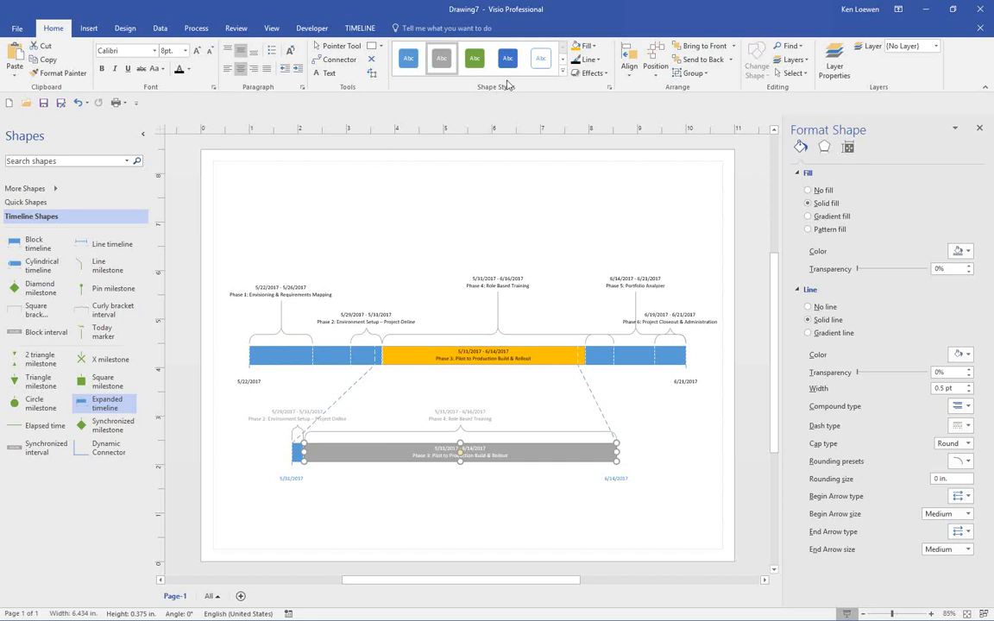
{"action": "left_click", "coordinate": [577, 47]}
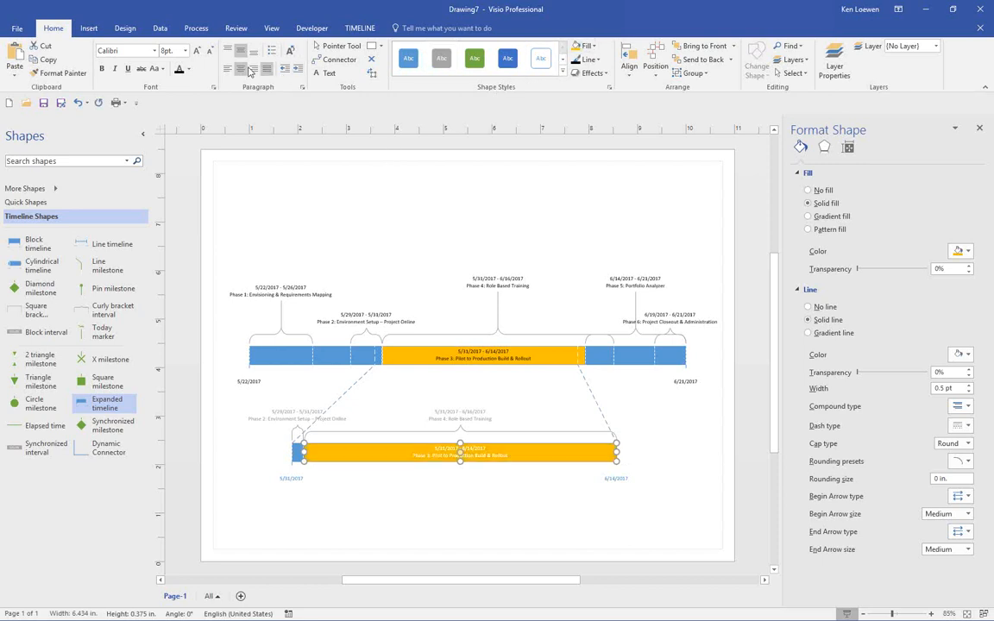
{"action": "left_click", "coordinate": [179, 70]}
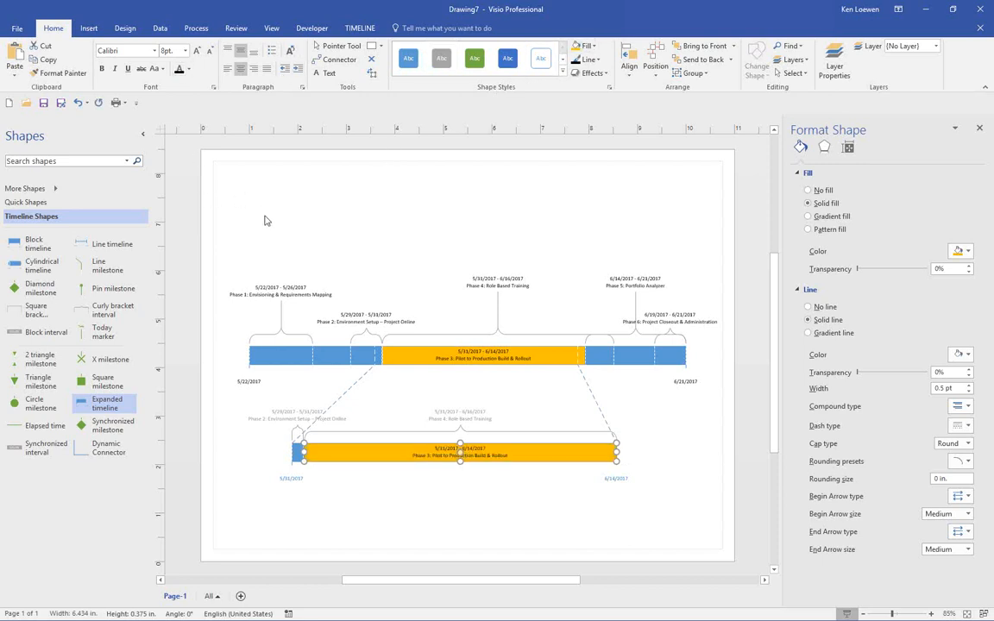
Step: Try deleting the Phase 4 Role Based Training interval from the main timeline, and undo the deletion
{"action": "left_click", "coordinate": [461, 420]}
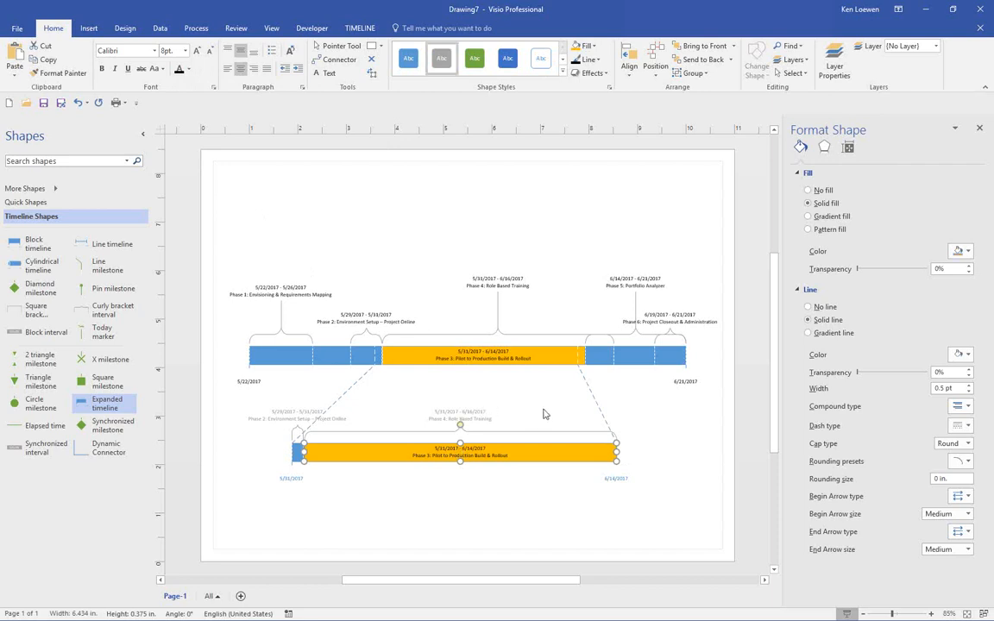
{"action": "left_click", "coordinate": [472, 415]}
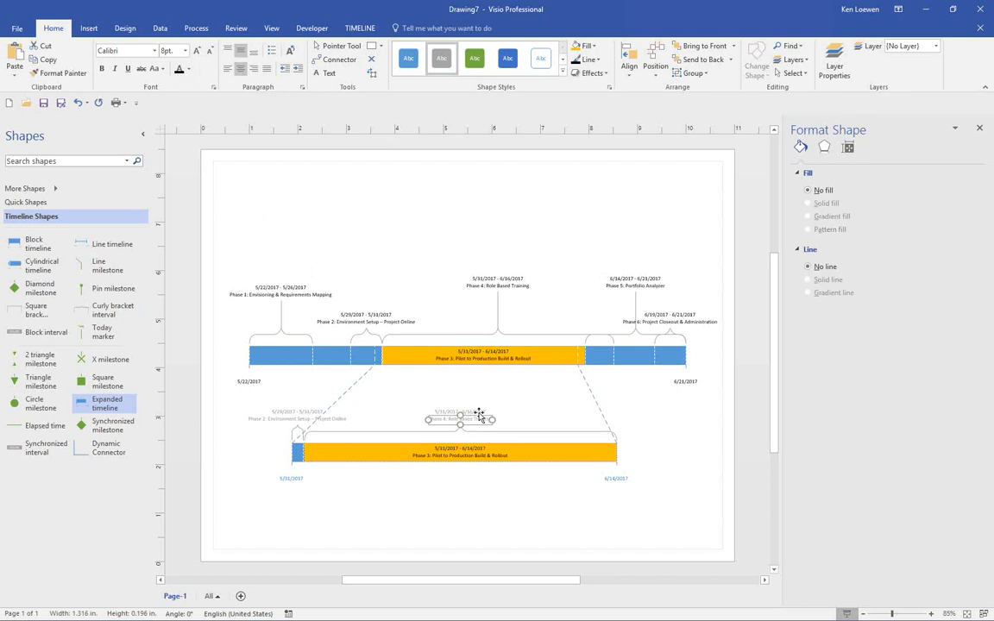
{"action": "left_click", "coordinate": [502, 285]}
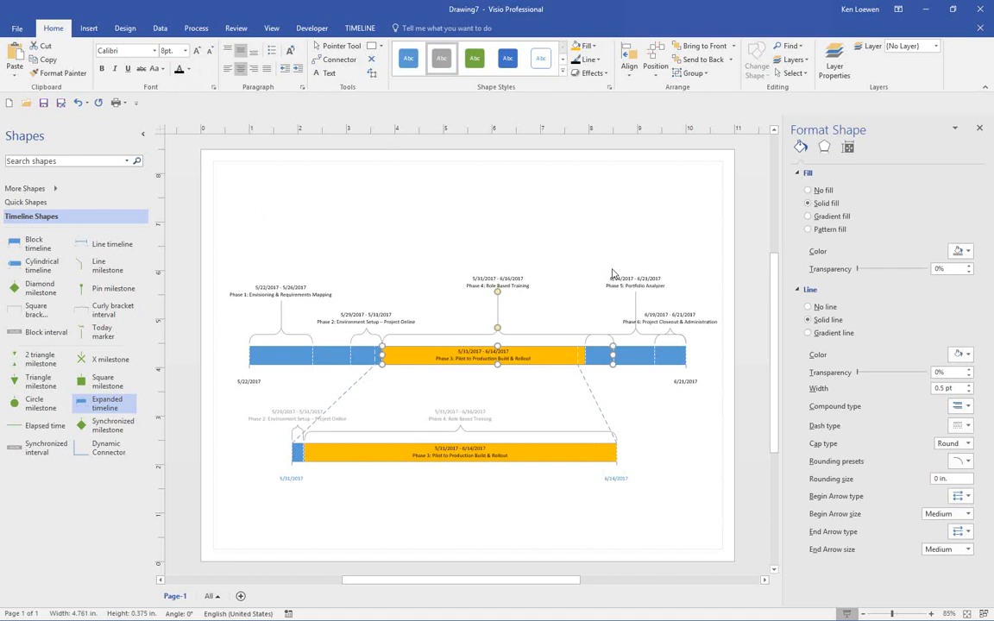
{"action": "key", "text": "Delete"}
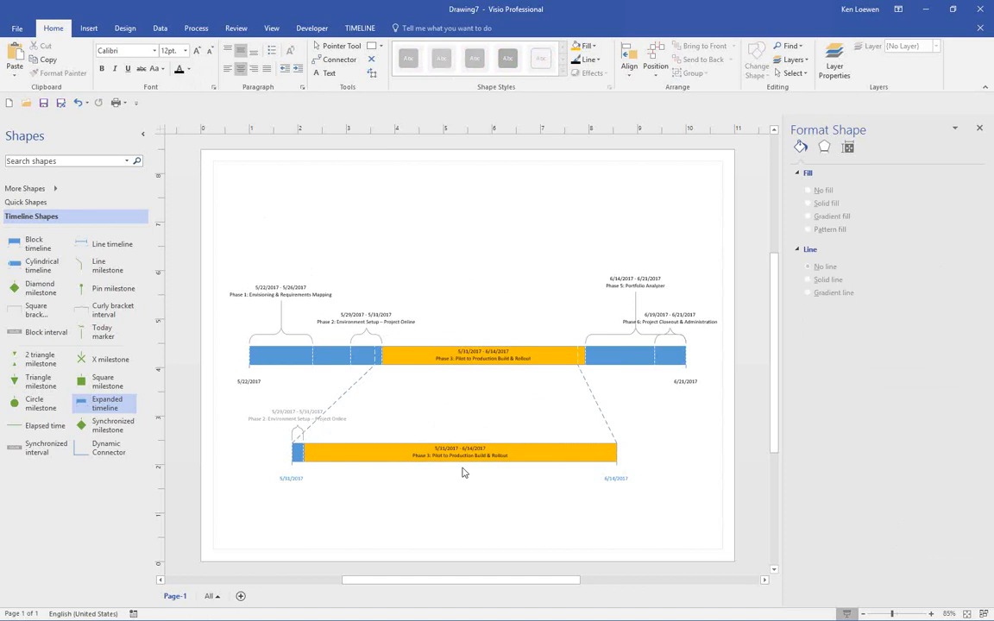
{"action": "key", "text": "ctrl+z"}
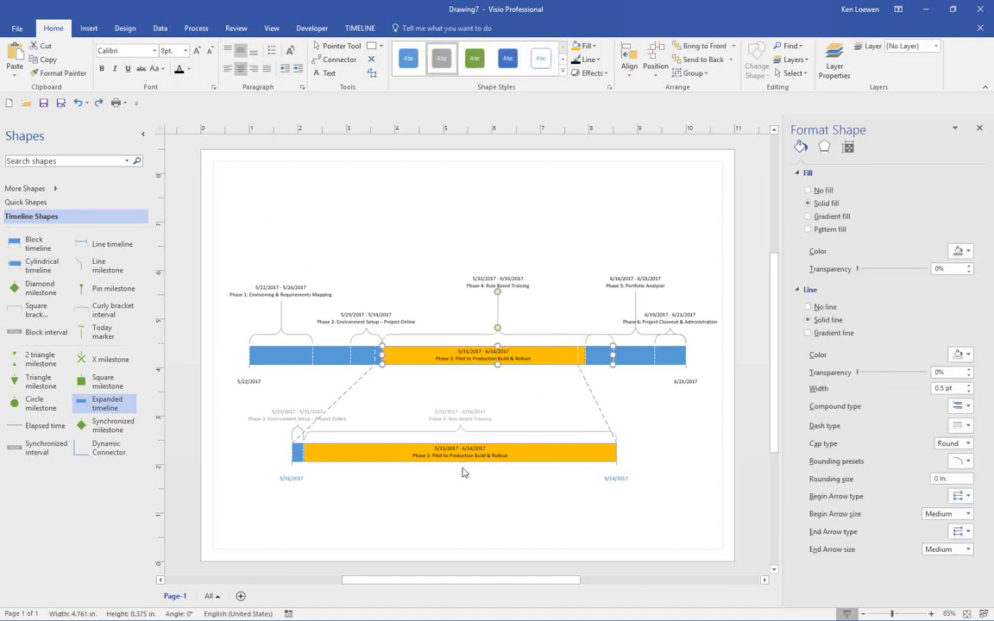
{"action": "left_click", "coordinate": [649, 478]}
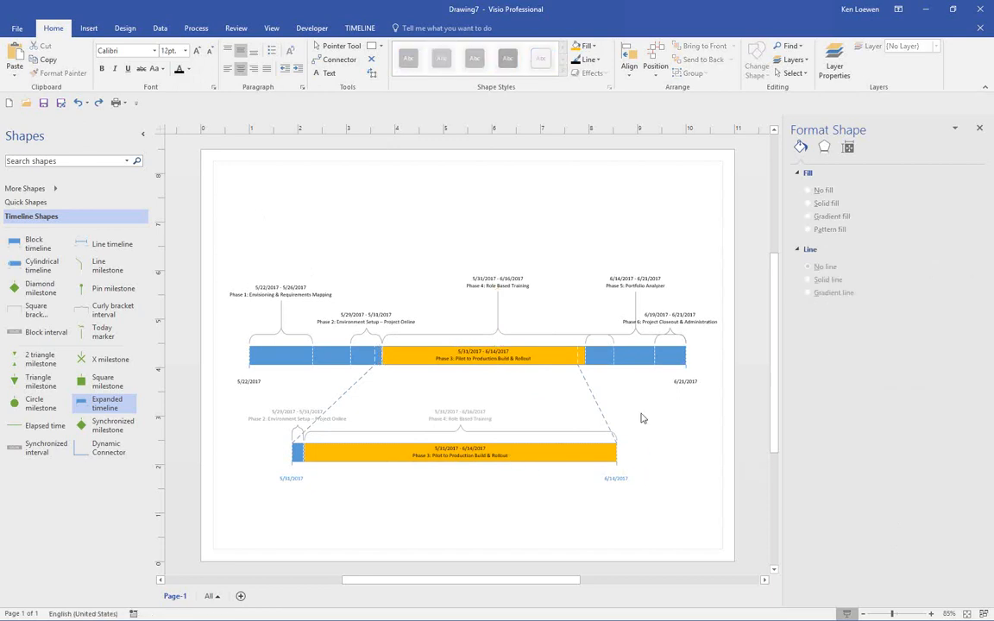
Step: Add an expanded timeline above the main timeline, running from 6/14/2017 to 6/21/2017, and make its label text black
{"action": "left_click_drag", "start_coordinate": [107, 402], "coordinate": [527, 229]}
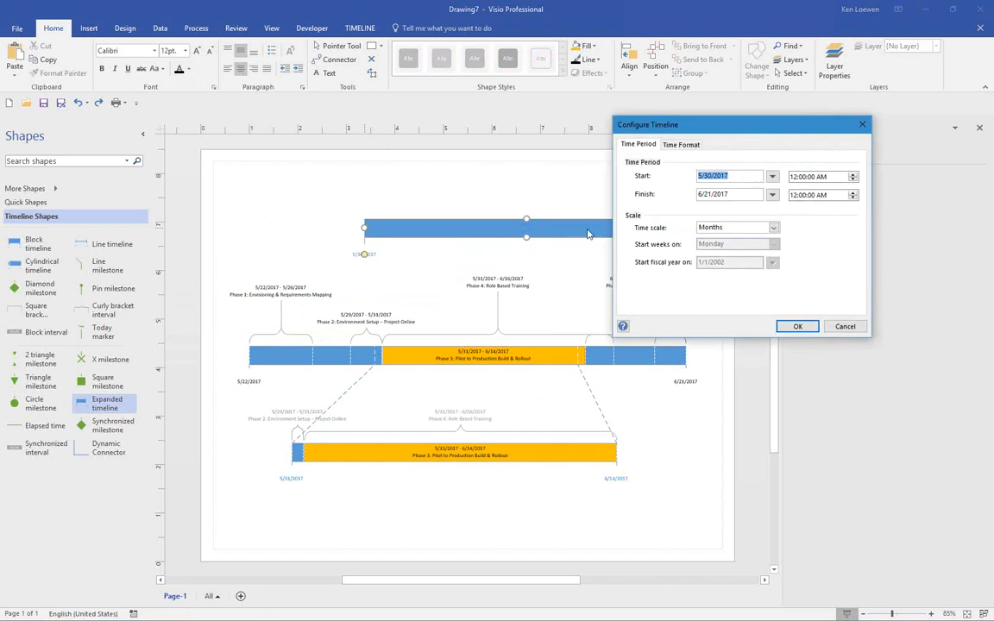
{"action": "left_click_drag", "start_coordinate": [753, 143], "coordinate": [795, 322]}
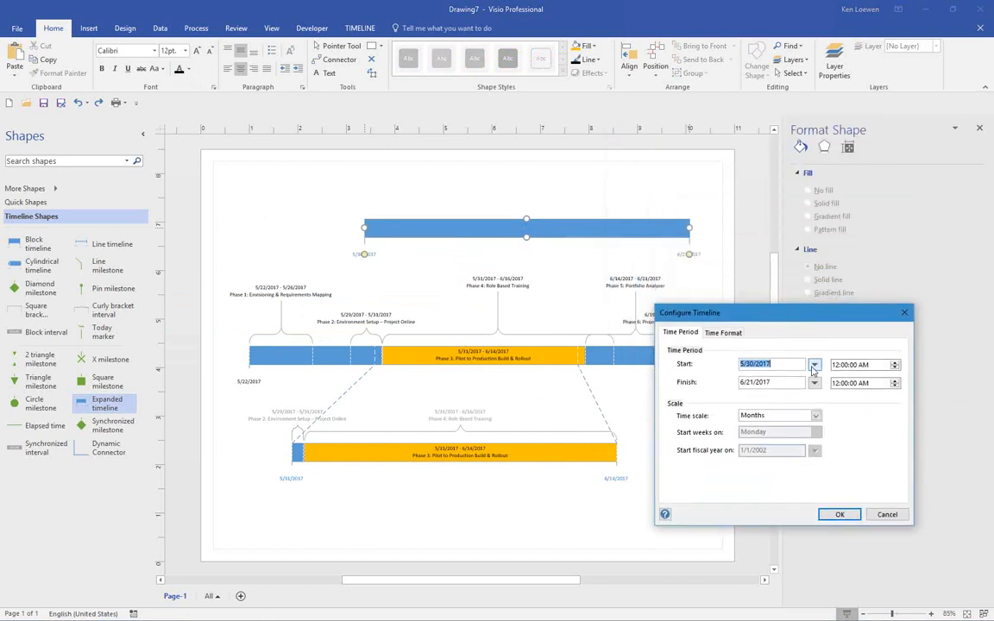
{"action": "left_click", "coordinate": [814, 364]}
{"action": "left_click", "coordinate": [815, 380]}
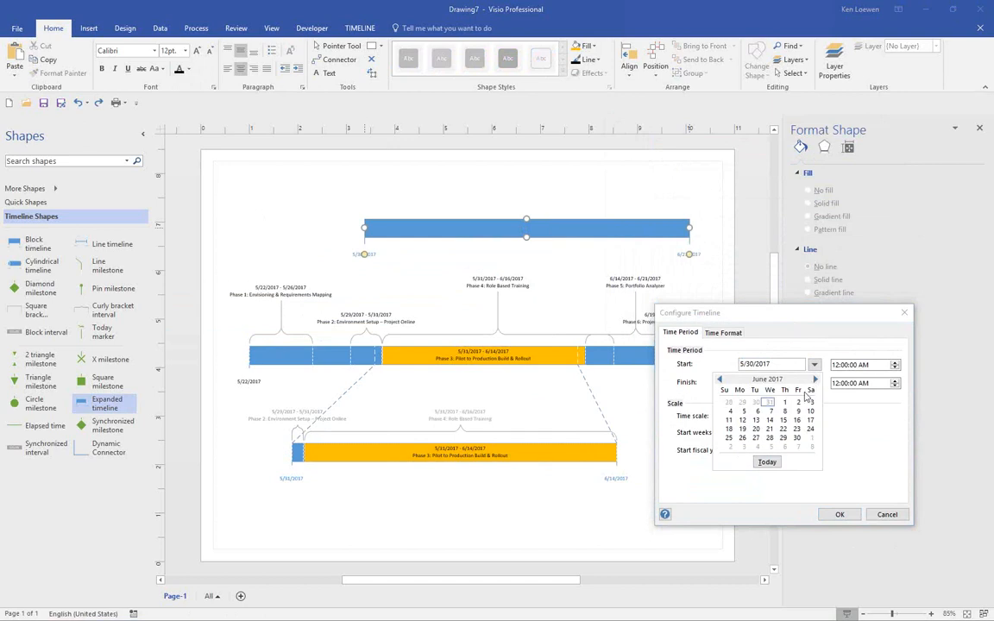
{"action": "left_click", "coordinate": [769, 420]}
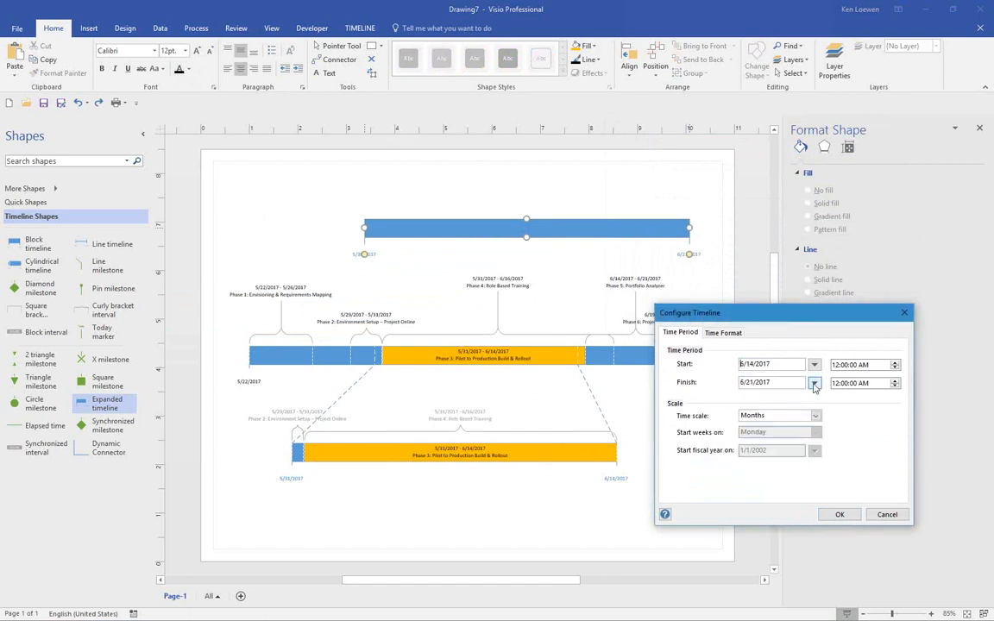
{"action": "left_click", "coordinate": [838, 514]}
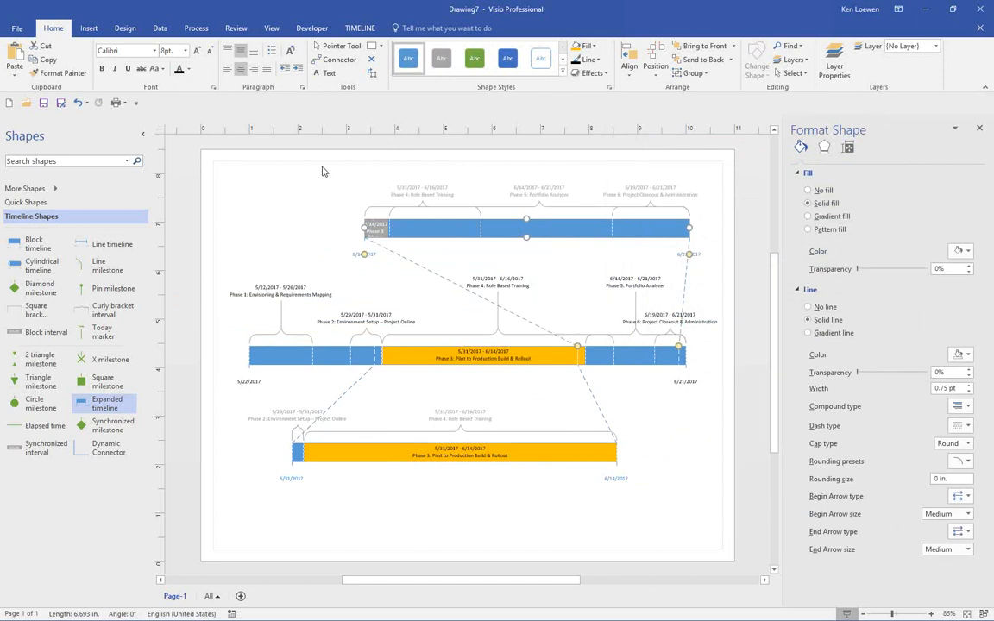
{"action": "left_click_drag", "start_coordinate": [304, 162], "coordinate": [720, 254]}
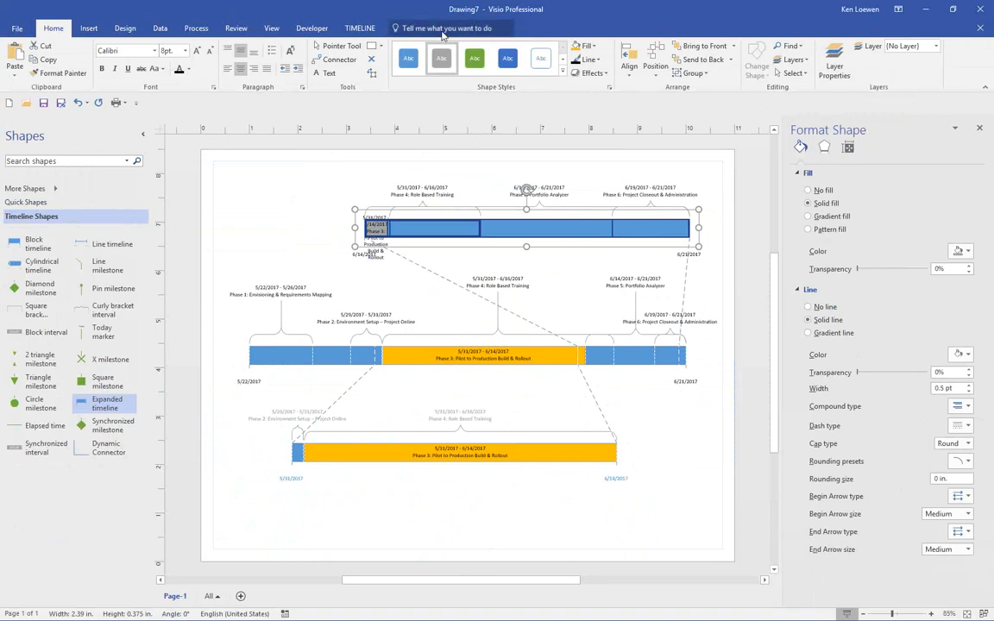
Step: Switch to the open Complex Timelines Example.vsdx drawing to view its multi-lane activity timeline
{"action": "left_click", "coordinate": [270, 29]}
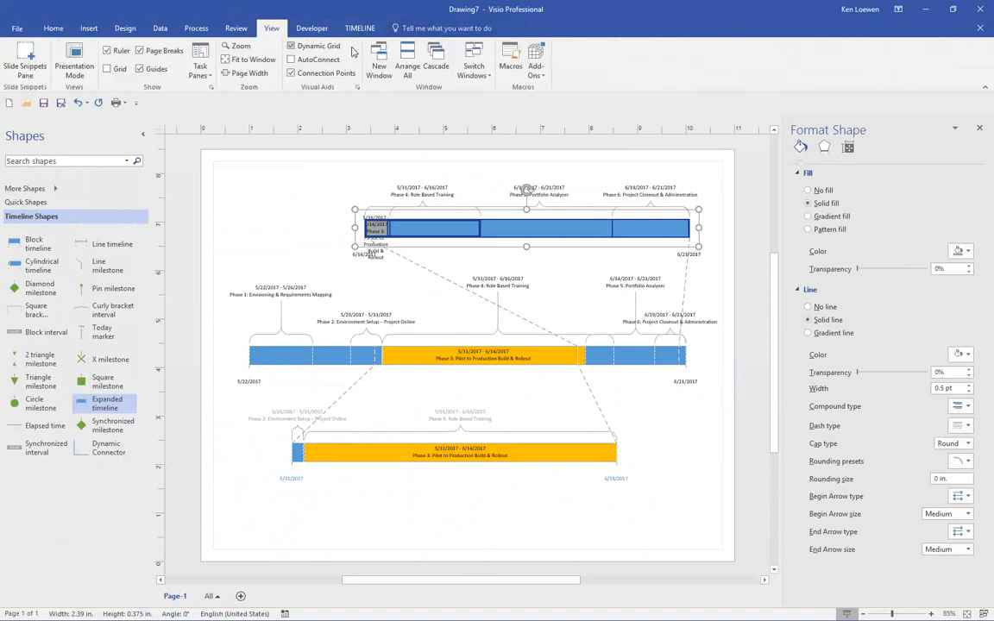
{"action": "left_click", "coordinate": [483, 73]}
{"action": "left_click", "coordinate": [489, 88]}
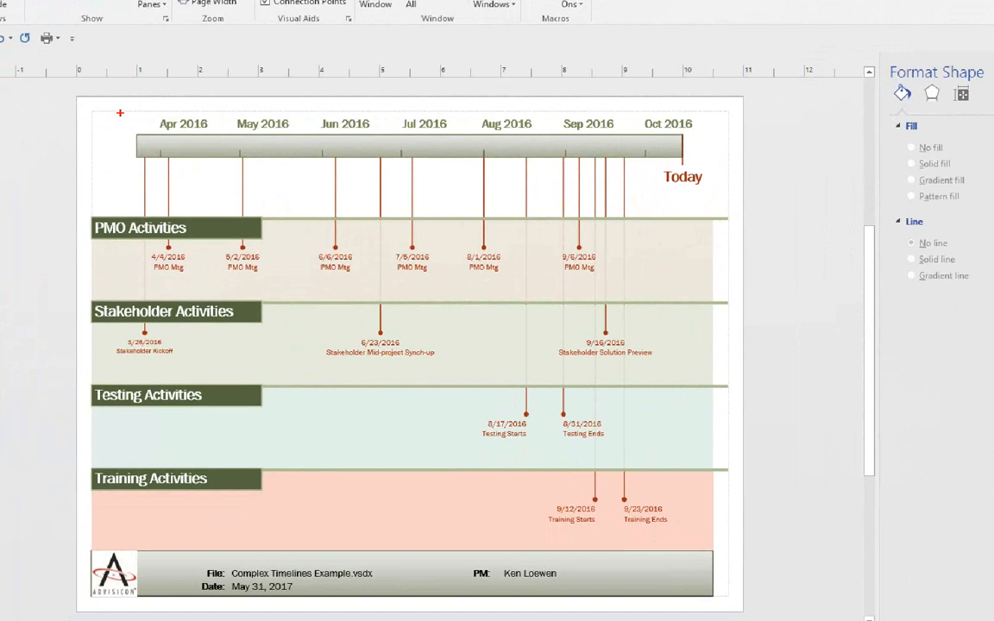
{"action": "left_click_drag", "start_coordinate": [119, 101], "coordinate": [723, 194]}
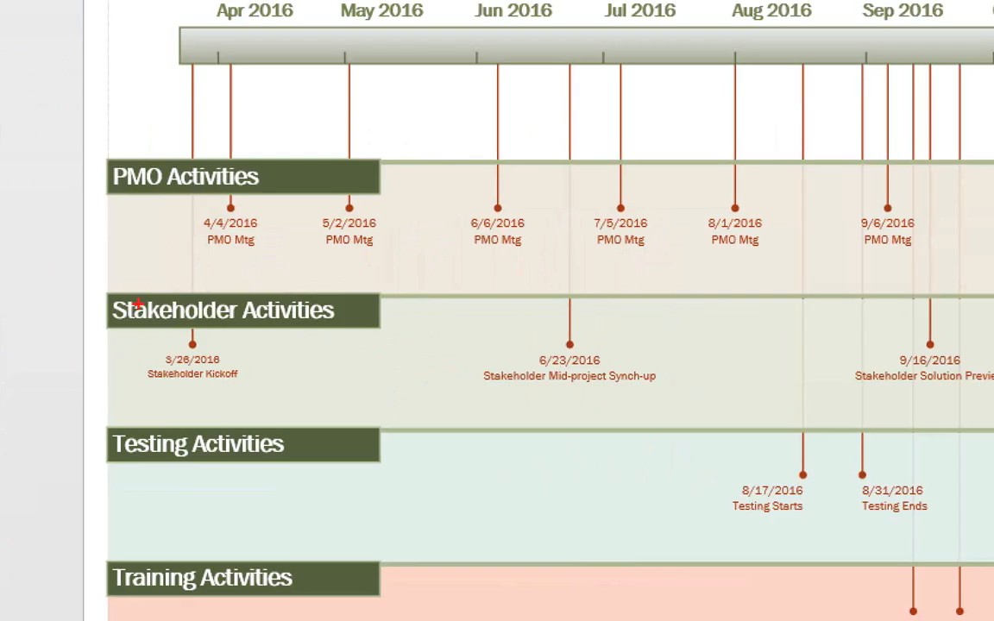
{"action": "left_click_drag", "start_coordinate": [127, 337], "coordinate": [245, 400]}
{"action": "left_click_drag", "start_coordinate": [198, 205], "coordinate": [299, 260]}
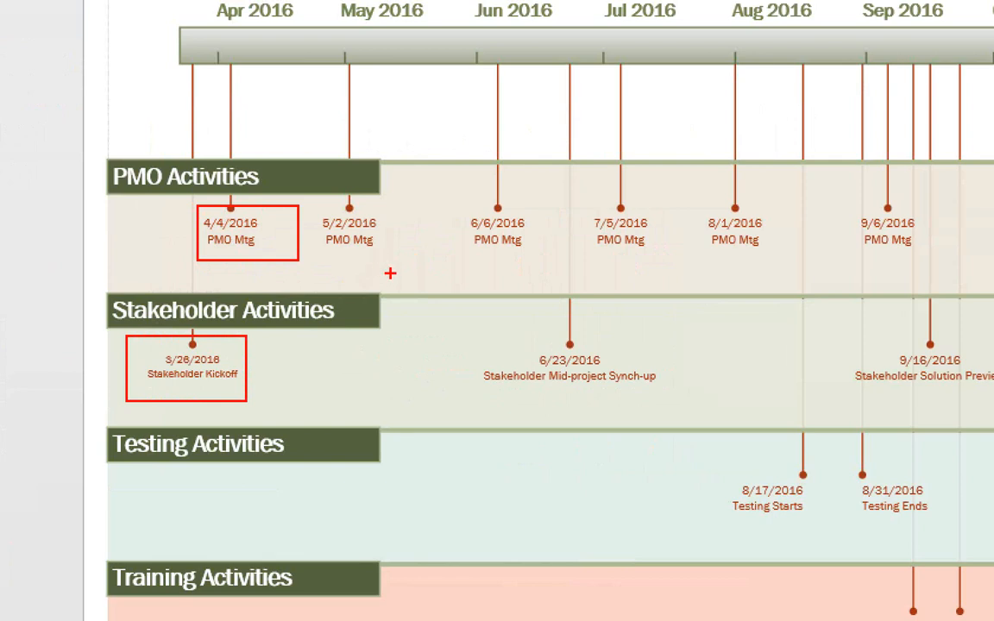